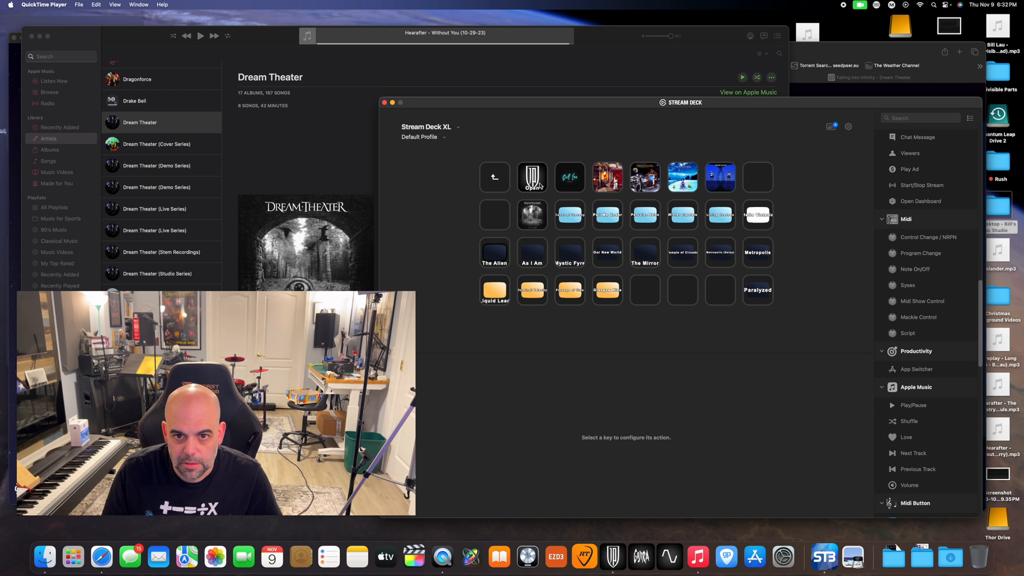
Reopen the guitar plug-in's folder from the main page and open its Images and Words album subfolder
double_click(498, 182)
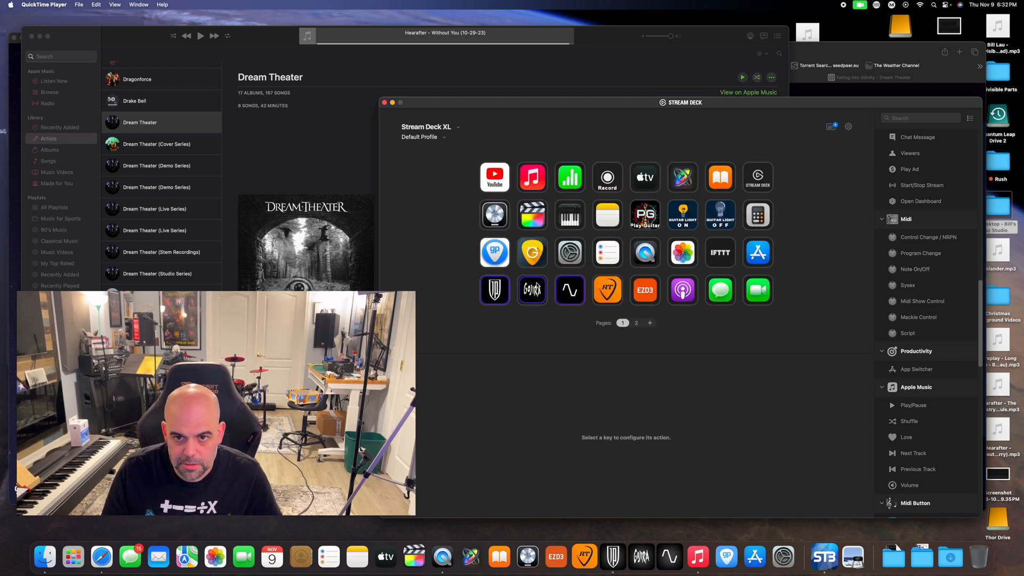
double_click(494, 295)
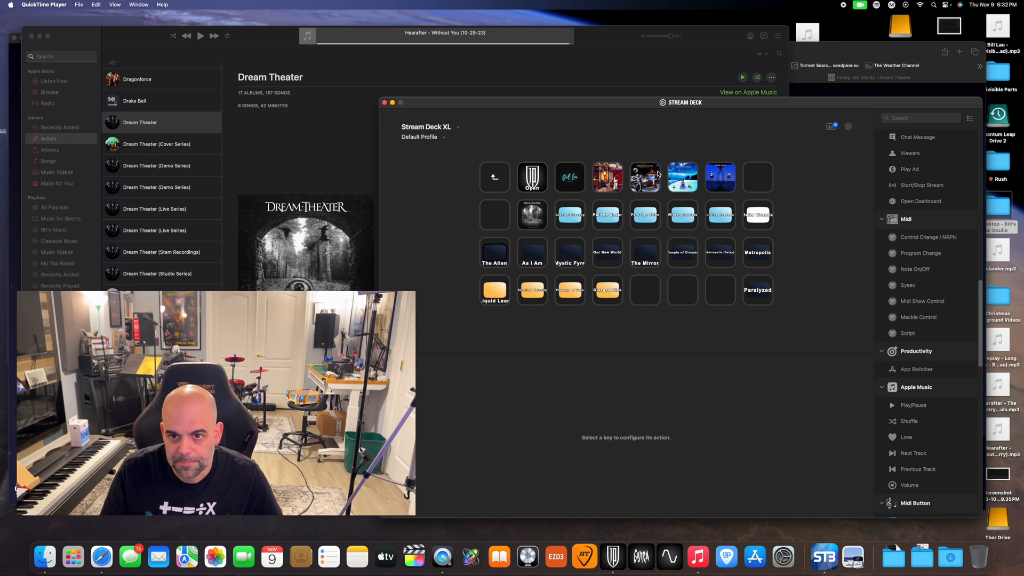
left_click(607, 185)
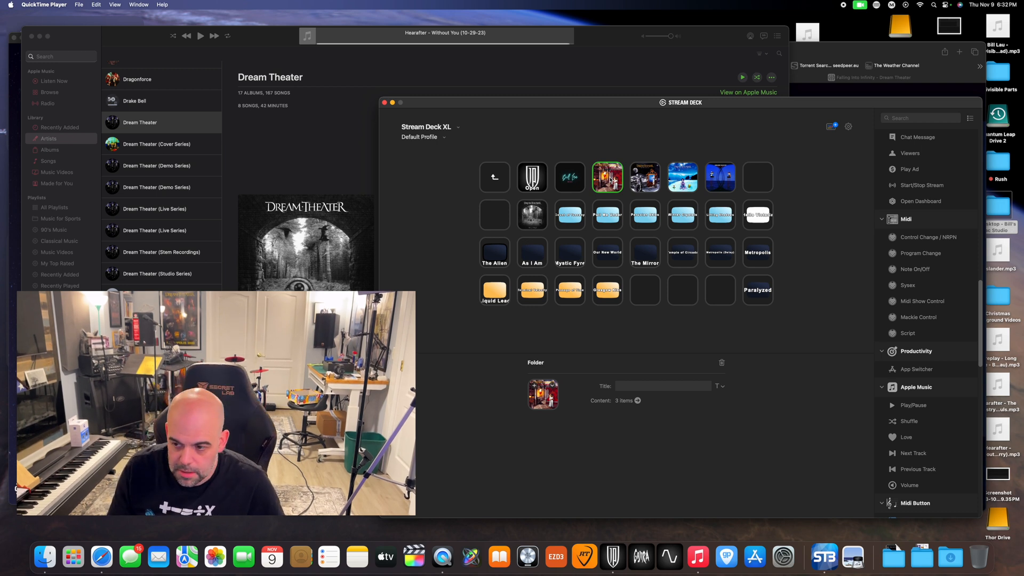
double_click(609, 180)
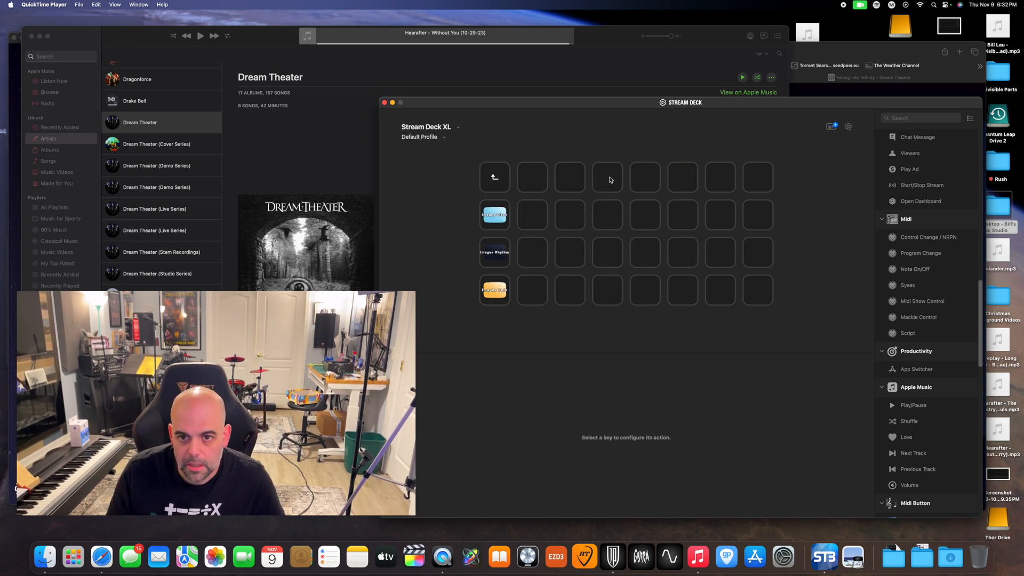
Compare the MIDI Program Change settings of the Images Clean, Images Rhythm and Images Solo keys
left_click(499, 217)
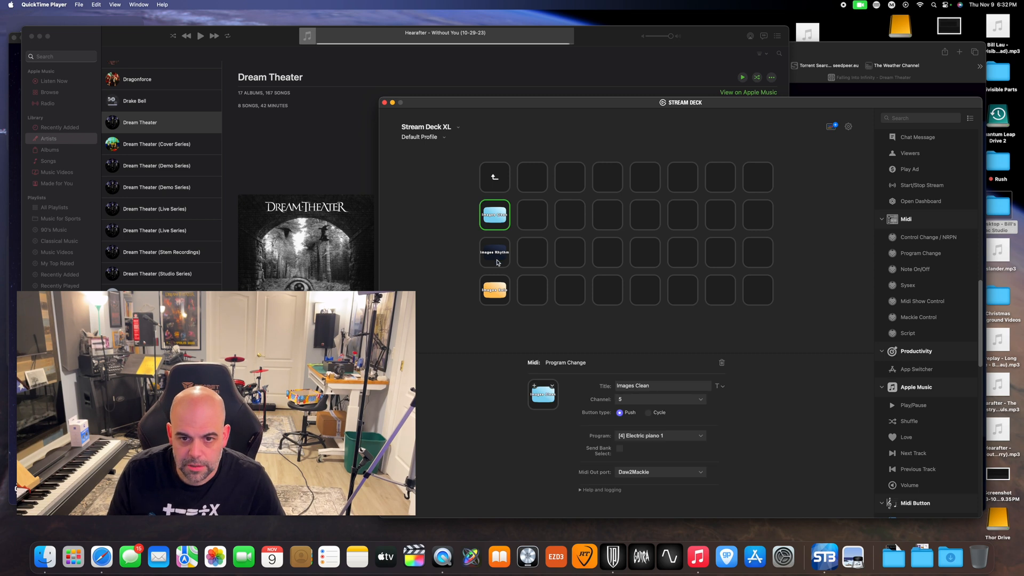
left_click(499, 261)
left_click(499, 291)
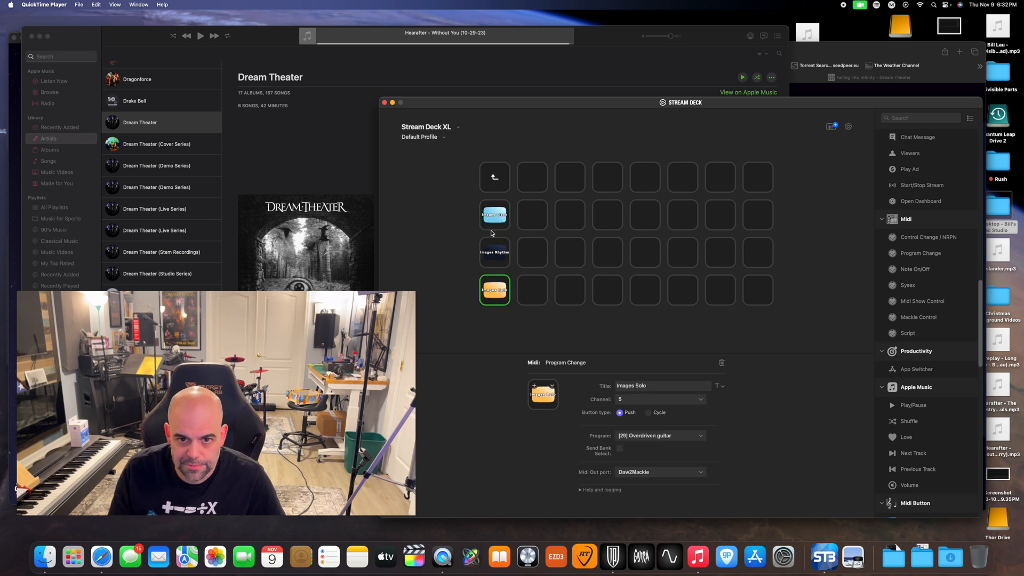
left_click(497, 255)
left_click(496, 223)
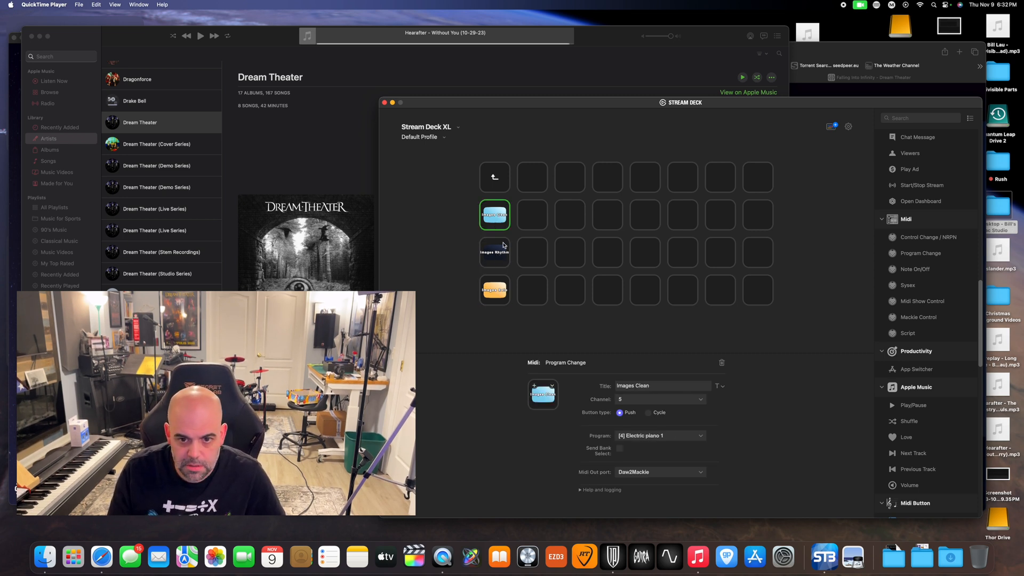
left_click(502, 259)
left_click(503, 290)
left_click(495, 219)
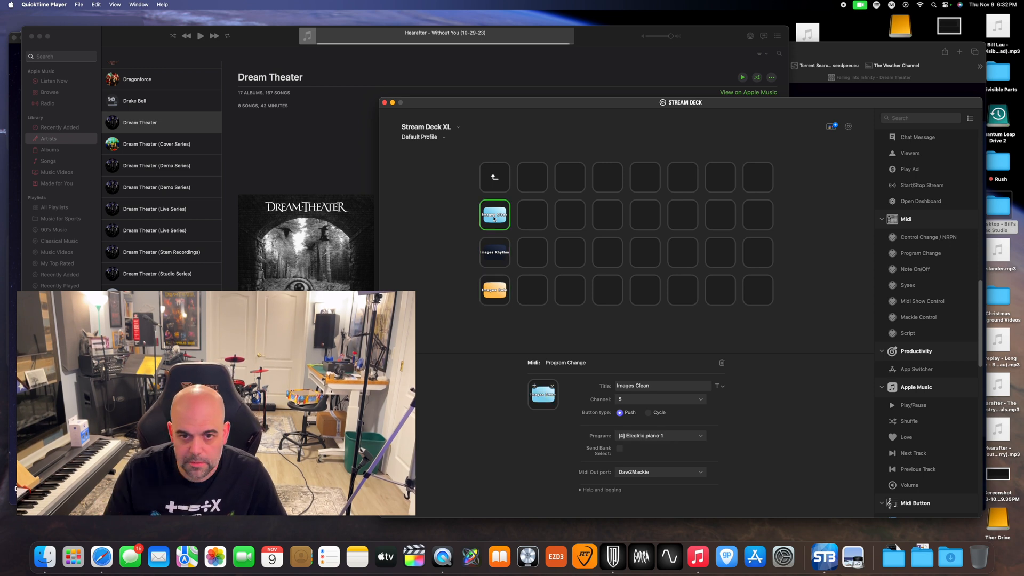
left_click(495, 254)
left_click(499, 217)
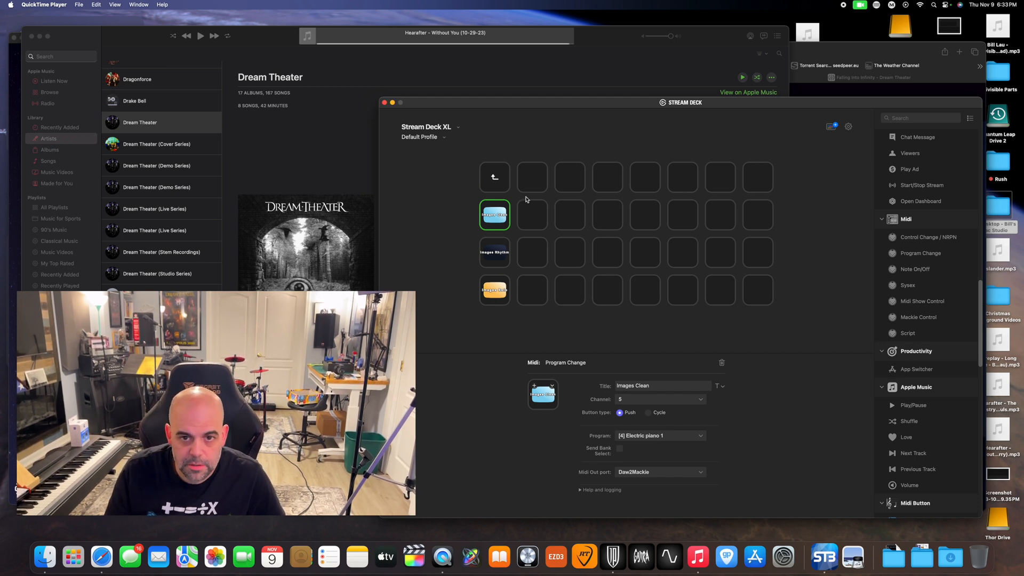
Copy the Pull Me Under key from the parent folder into the Images and Words folder, beside the Images Clean key
double_click(494, 180)
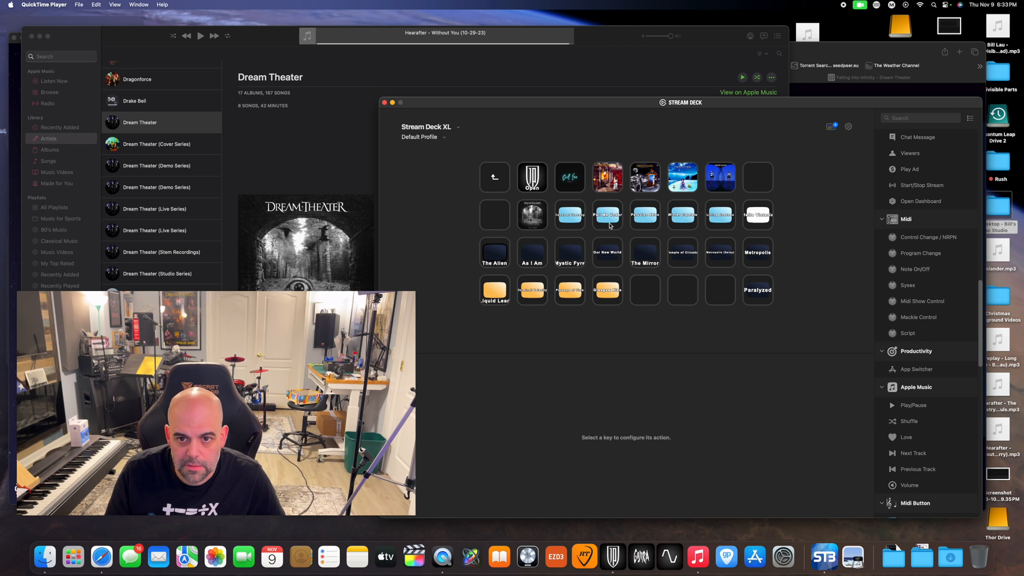
left_click(608, 225)
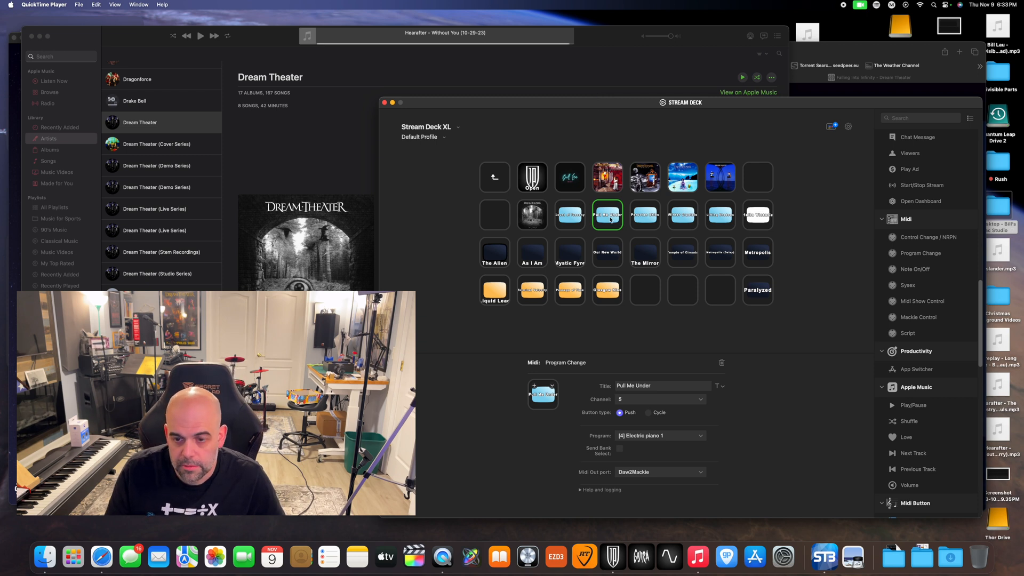
right_click(611, 219)
left_click(616, 224)
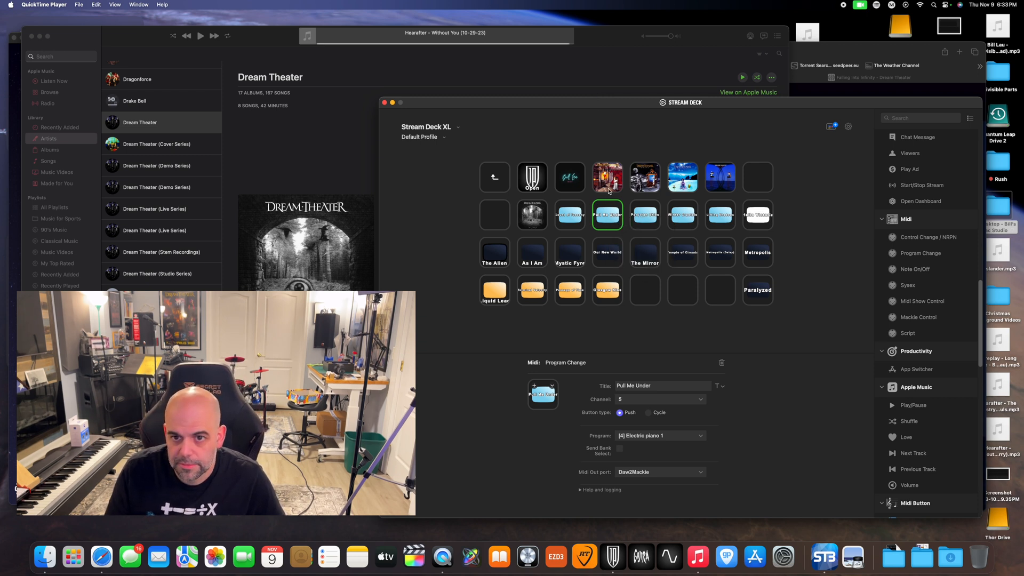
double_click(610, 188)
left_click(535, 223)
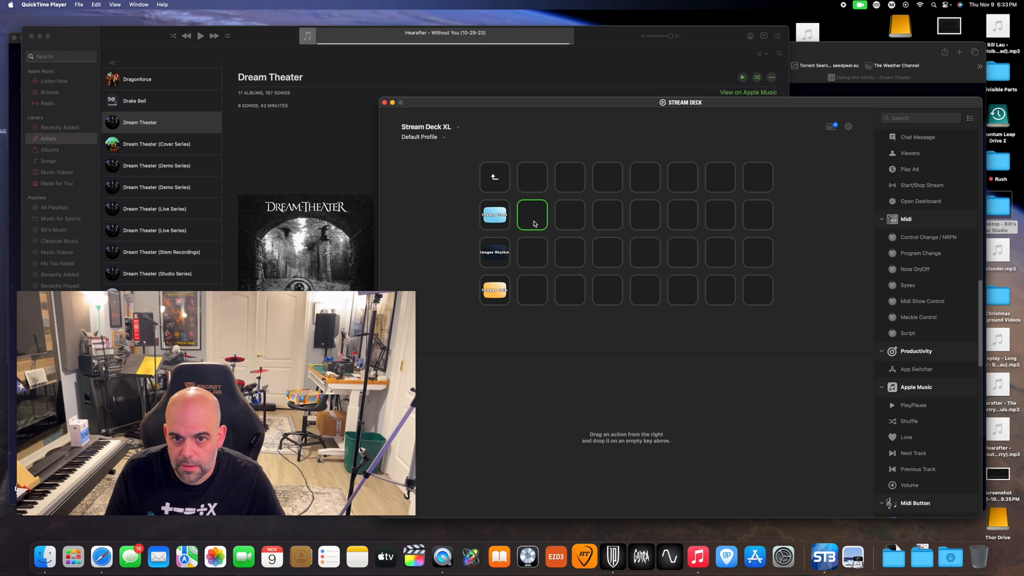
right_click(535, 224)
left_click(541, 229)
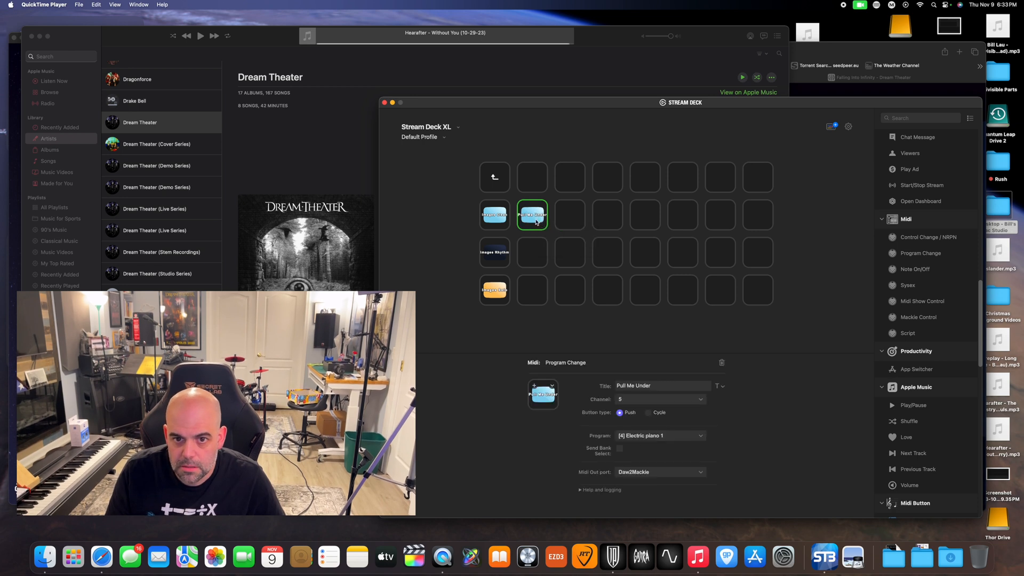
Copy the light-blue key following Pull Me Under in the parent folder into the Falling into Infinity folder, second row, second slot
double_click(495, 177)
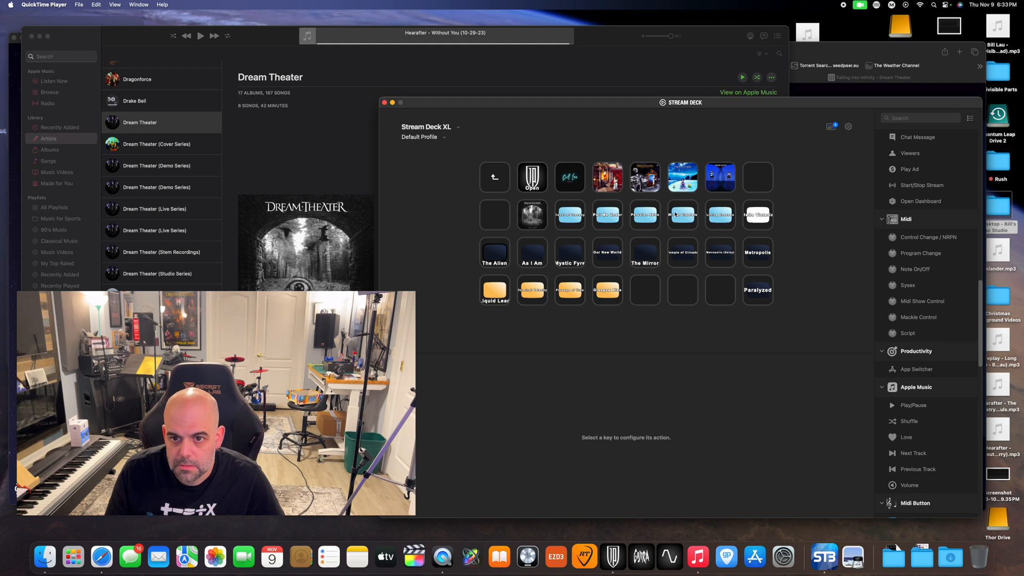
right_click(649, 216)
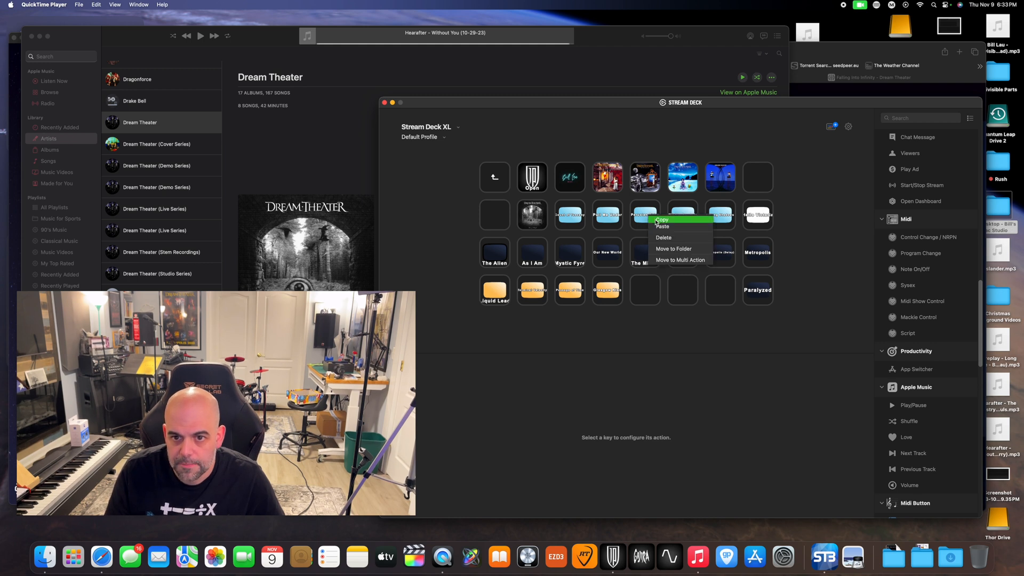
left_click(662, 220)
double_click(718, 177)
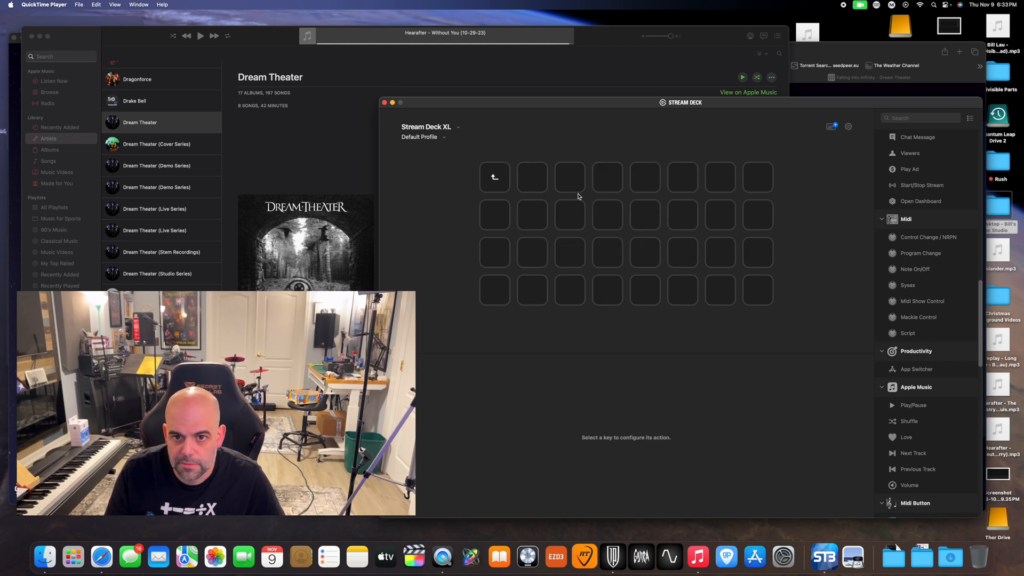
right_click(540, 221)
left_click(554, 224)
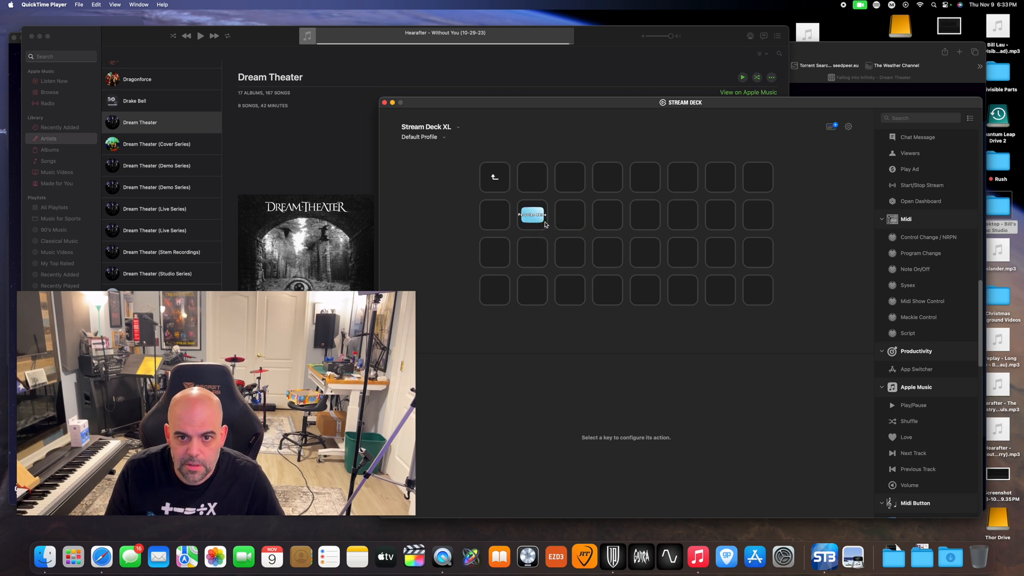
Return to the parent folder and check the settings of the Lifting Shadows, Hello Victoria and As I Am keys
left_click(499, 181)
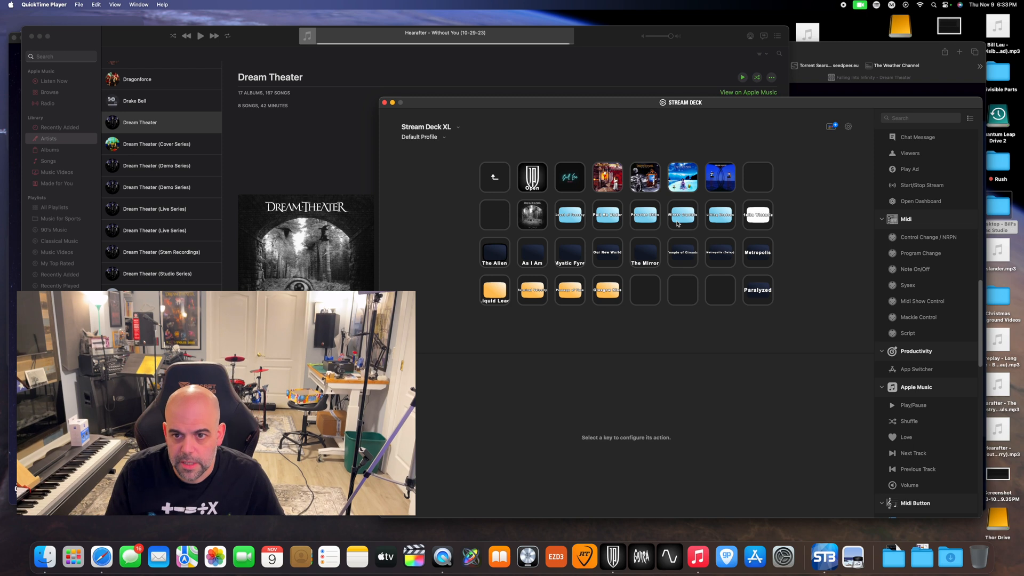
left_click(723, 218)
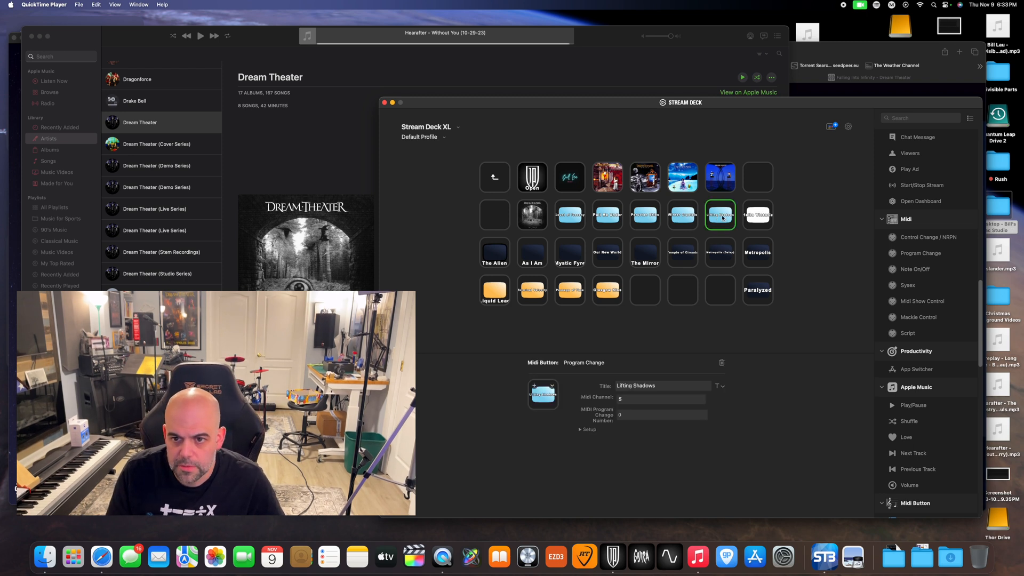
left_click(759, 220)
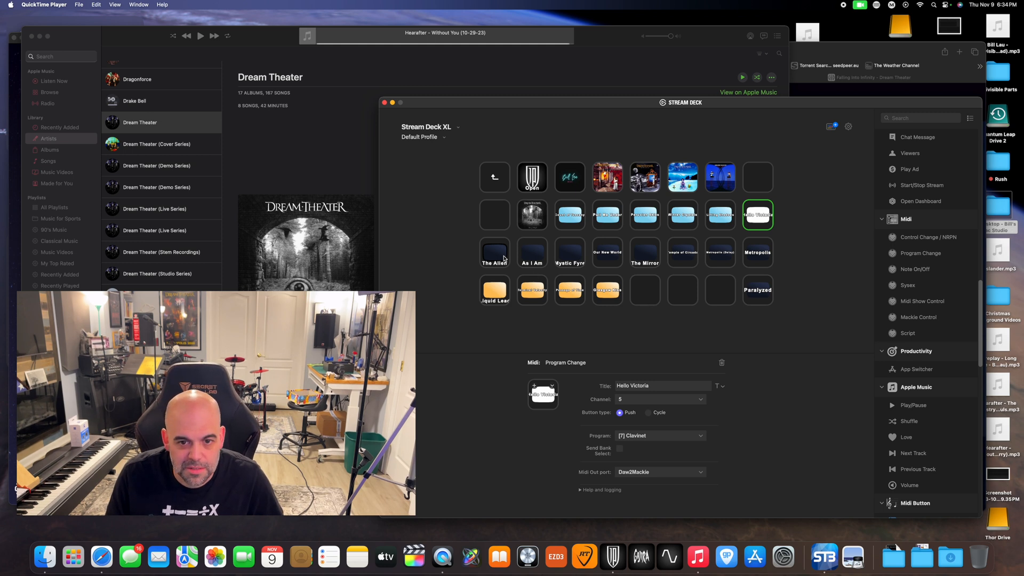
left_click(536, 263)
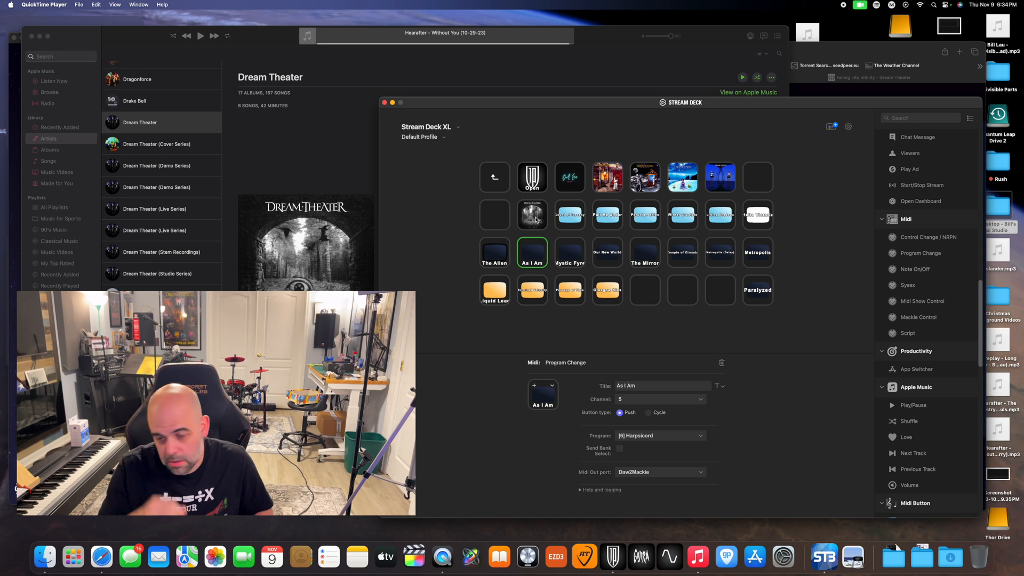
Switch to Safari's Falling Into Infinity page on dreamtheater.net and reposition its window on the desktop
left_click(288, 235)
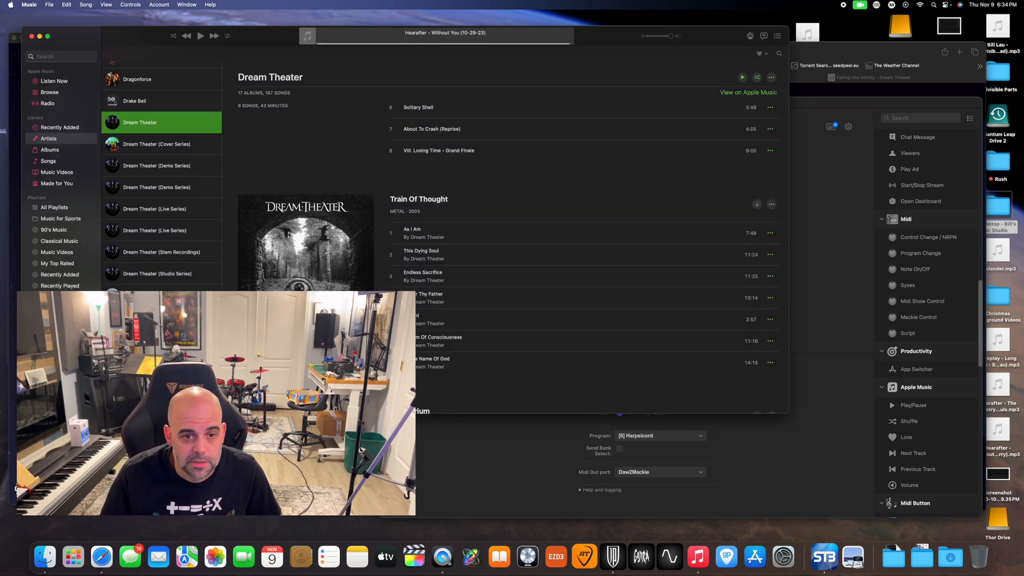
left_click(820, 50)
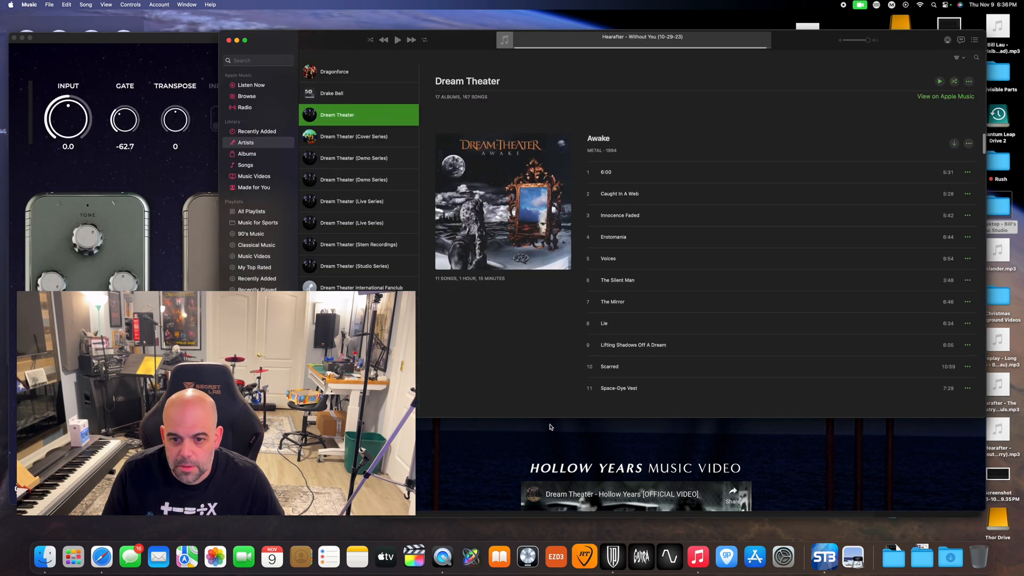
left_click(500, 450)
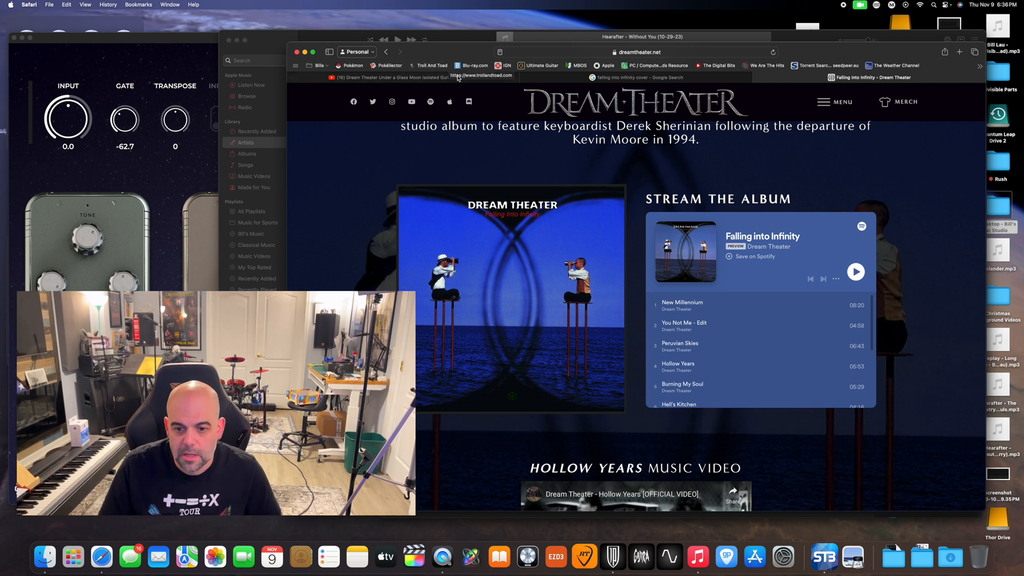
left_click_drag(475, 55, 490, 76)
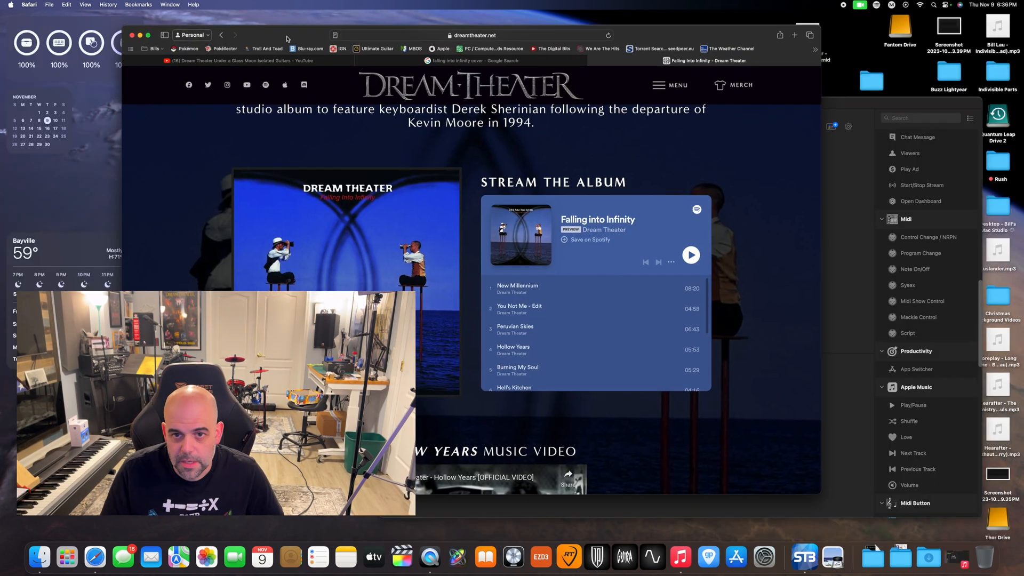
left_click_drag(286, 39, 408, 49)
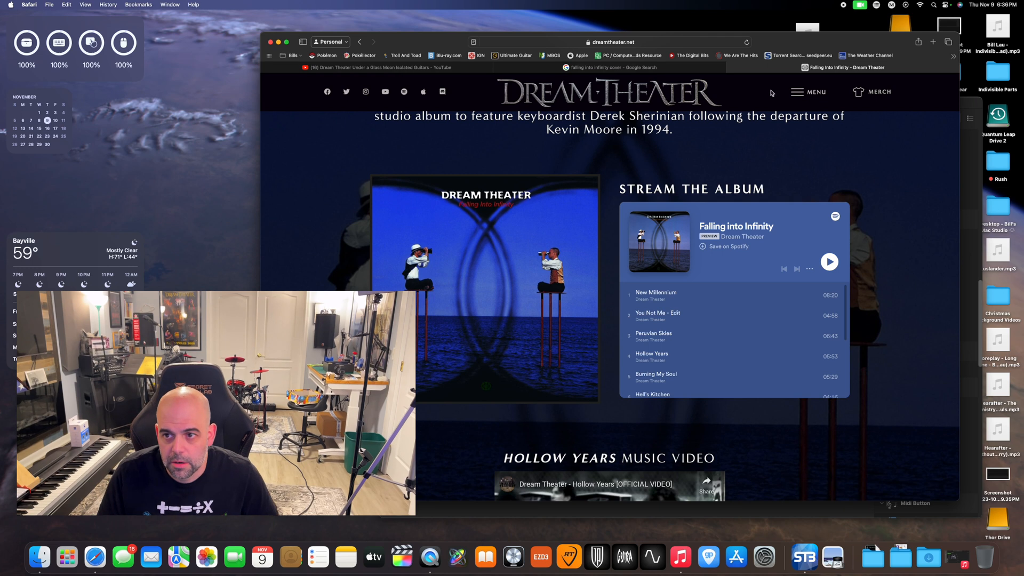
left_click_drag(435, 48, 401, 39)
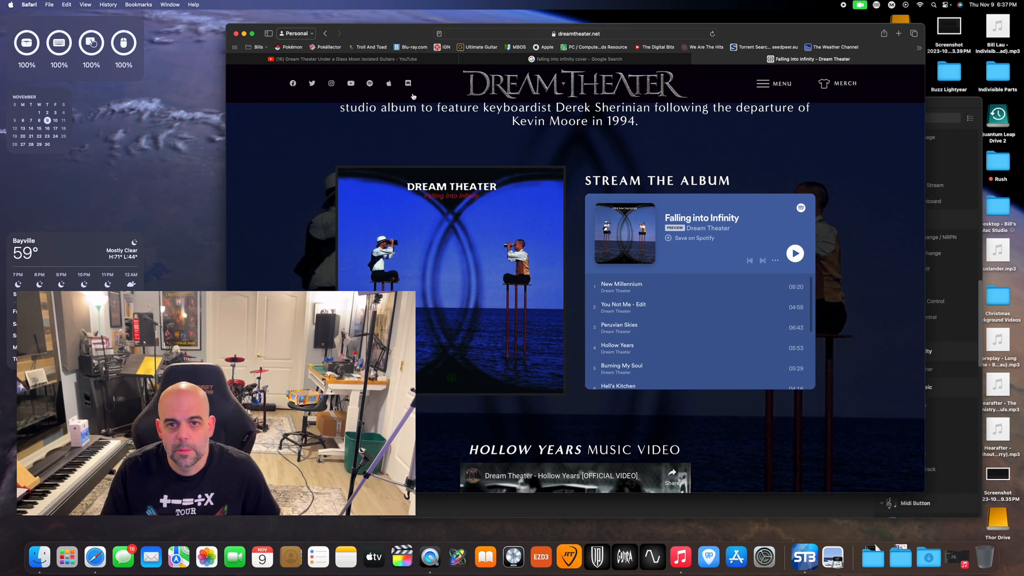
Look through the Falling Into Infinity page, from the Hollow Years video section back up to the album introduction
scroll(436, 193, "down", 3)
scroll(436, 193, "down", 5)
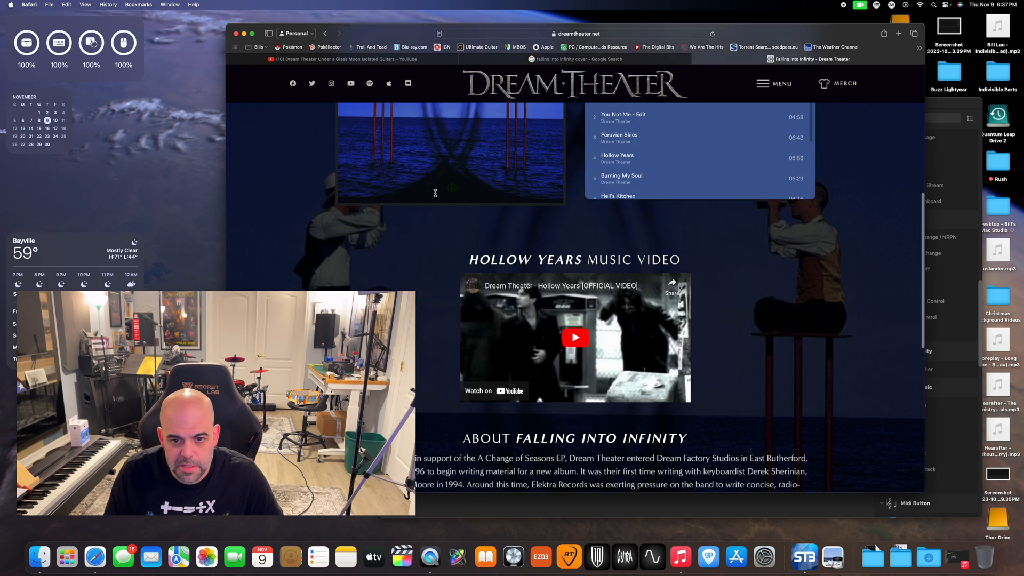
scroll(436, 193, "up", 8)
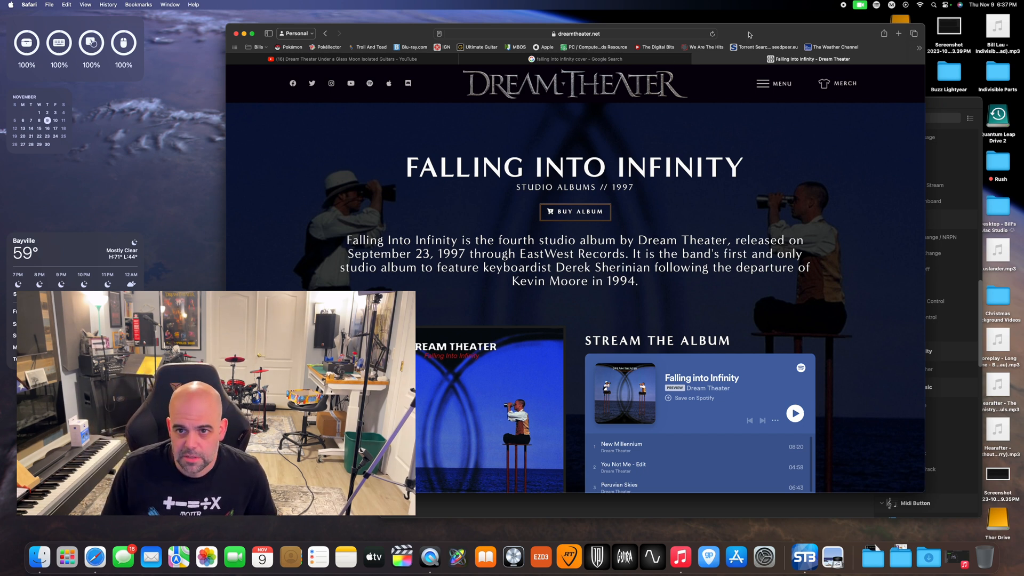
Move the Safari window aside, switch back to Stream Deck and open the Images and Words album folder
left_click_drag(751, 35, 578, 6)
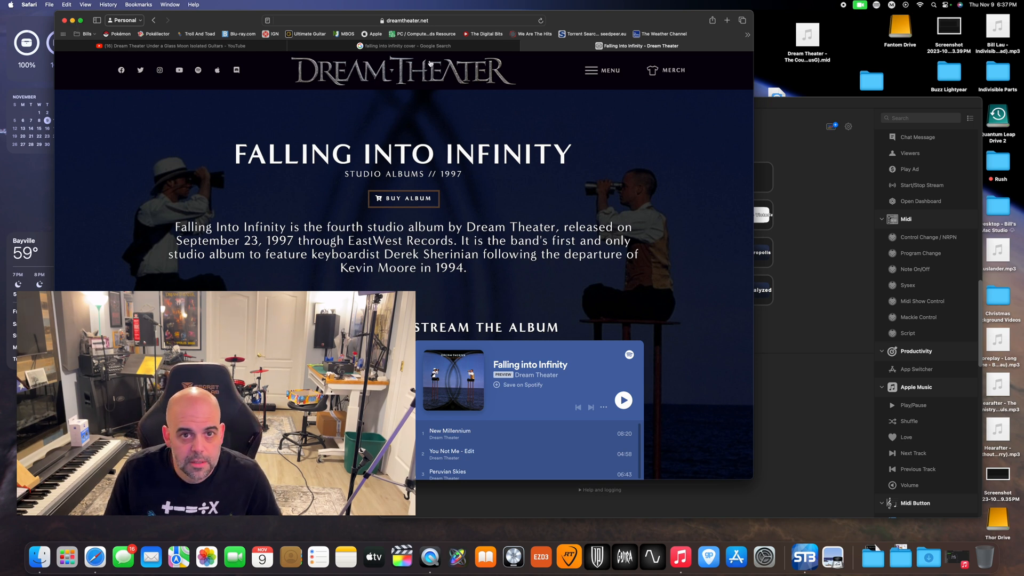
left_click(801, 118)
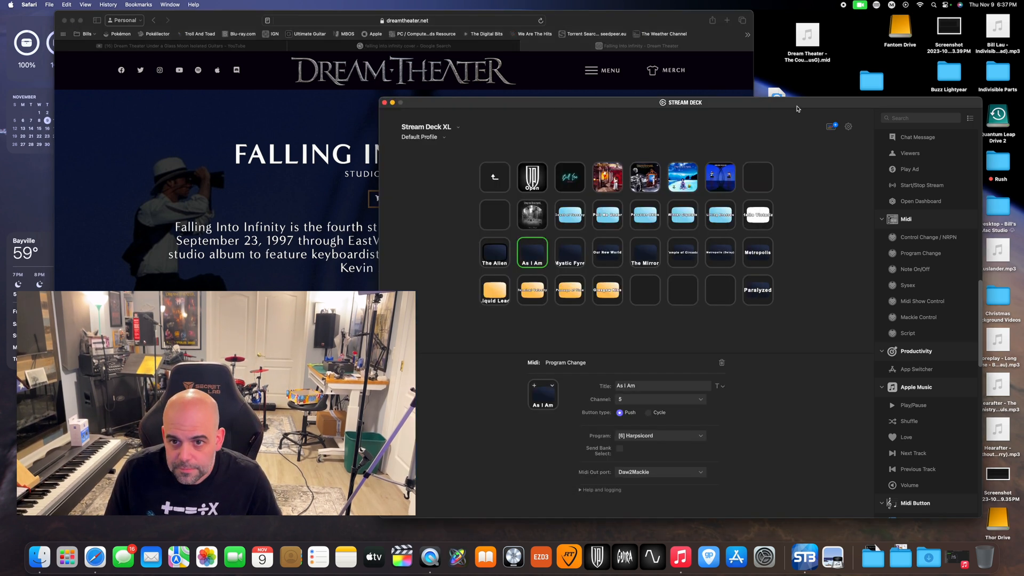
left_click(573, 180)
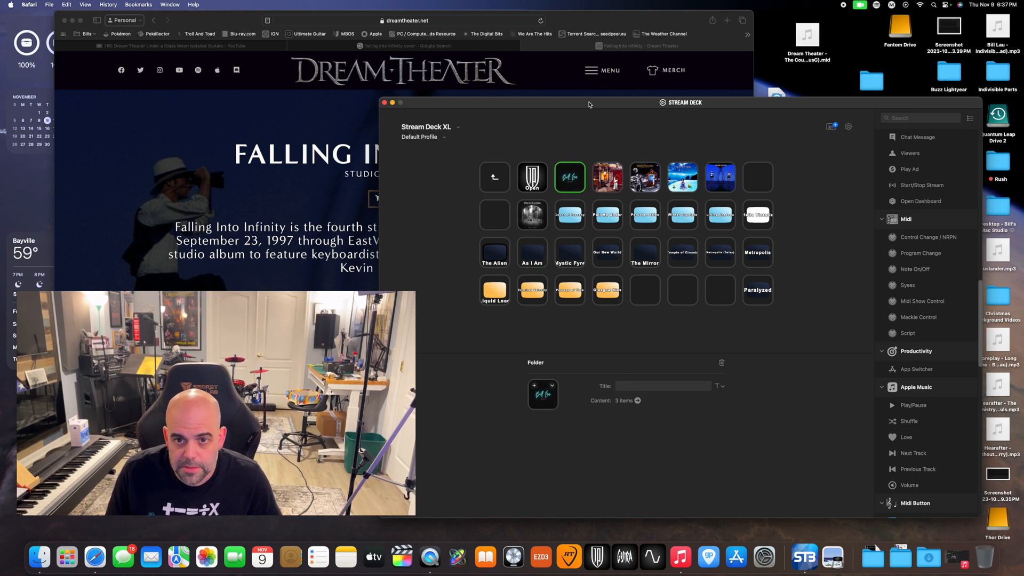
left_click_drag(589, 104, 609, 108)
left_click(629, 183)
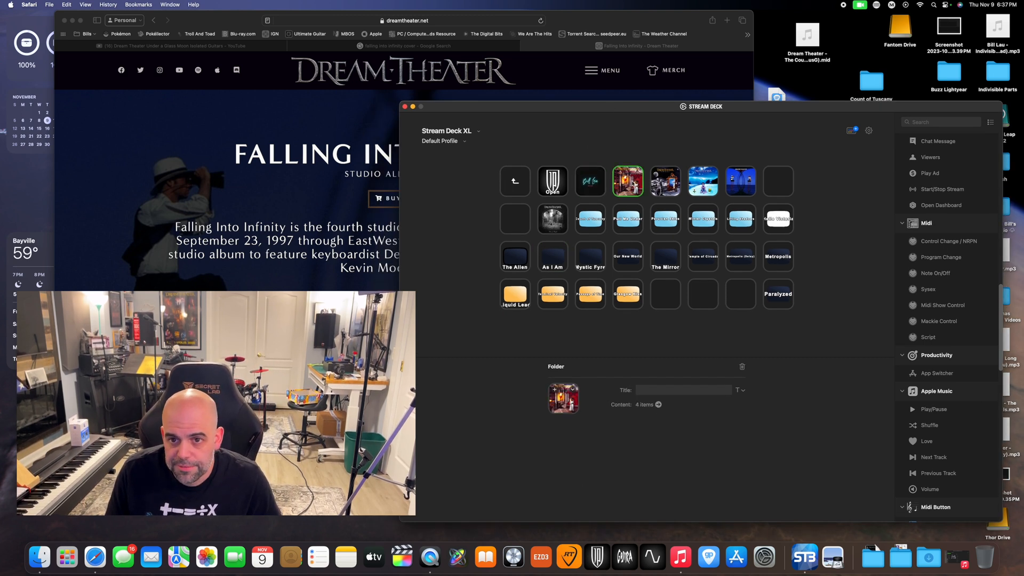
double_click(629, 183)
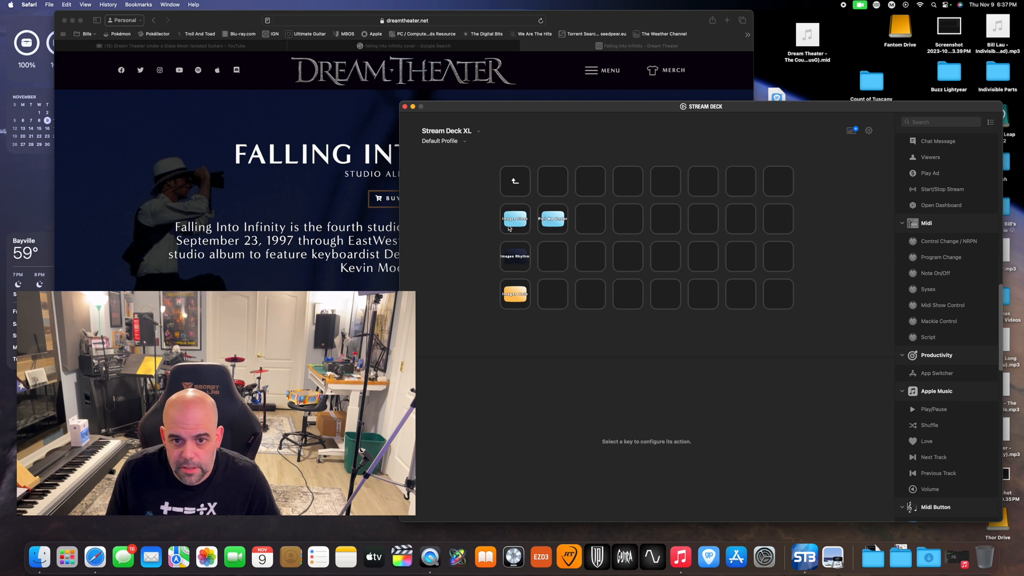
Inspect the program change settings of the Images Clean and Images Solo keys
left_click(508, 219)
left_click(515, 292)
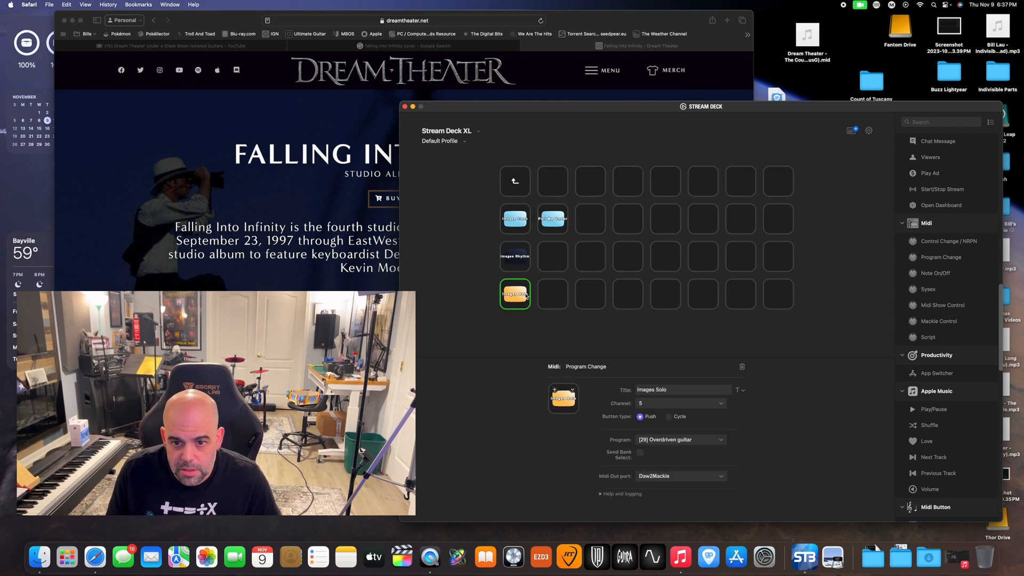
left_click(530, 217)
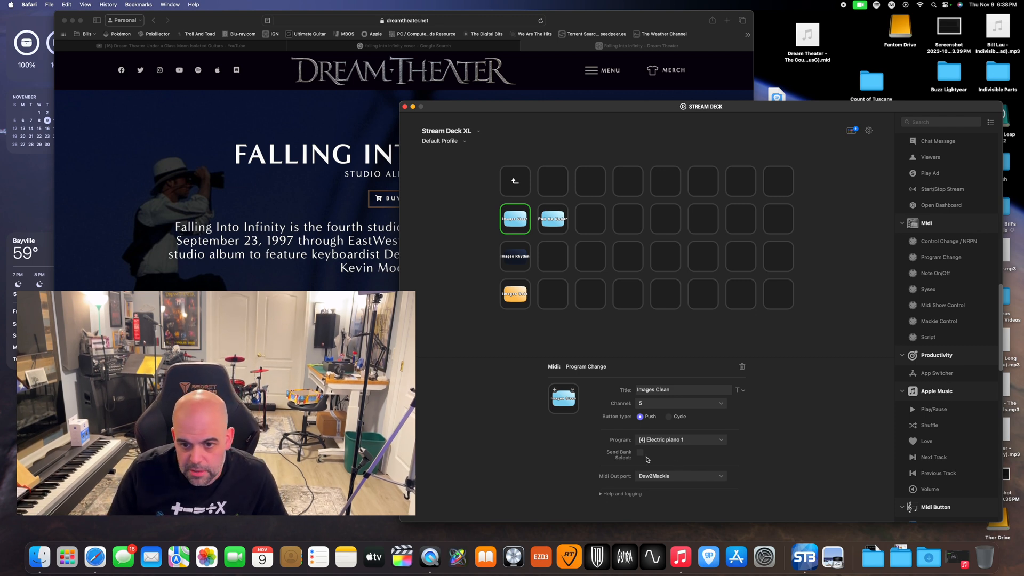
Look through the Images Clean key's channel and program options, keeping channel 5 and program [4] Electric piano 1
left_click(660, 404)
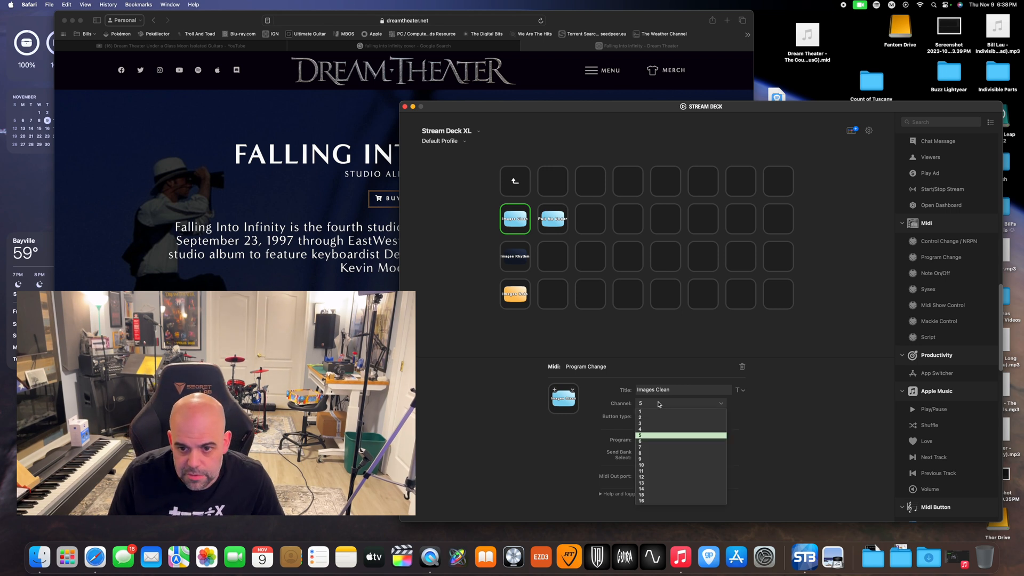
left_click(660, 438)
left_click(697, 443)
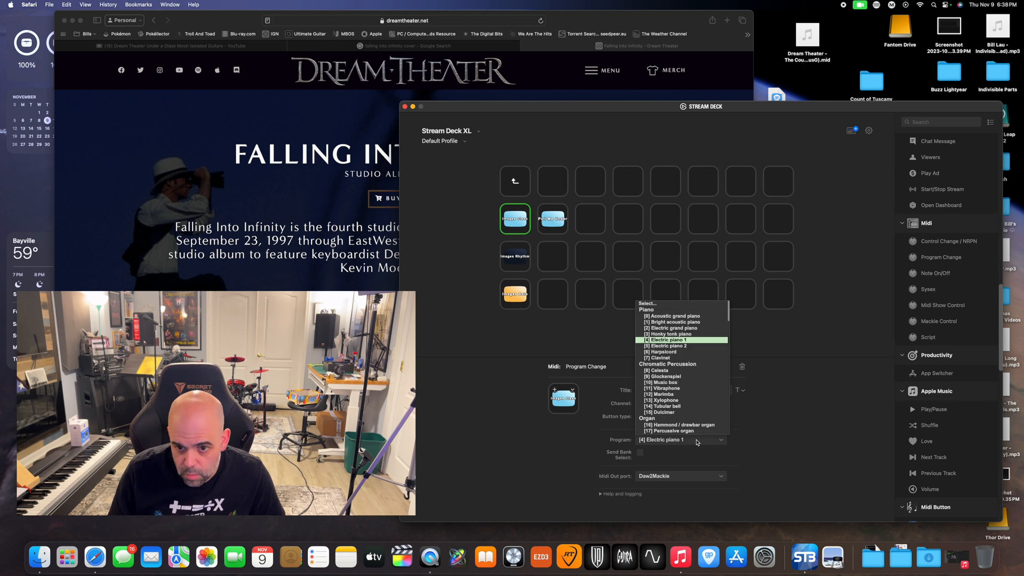
scroll(676, 396, "down", 15)
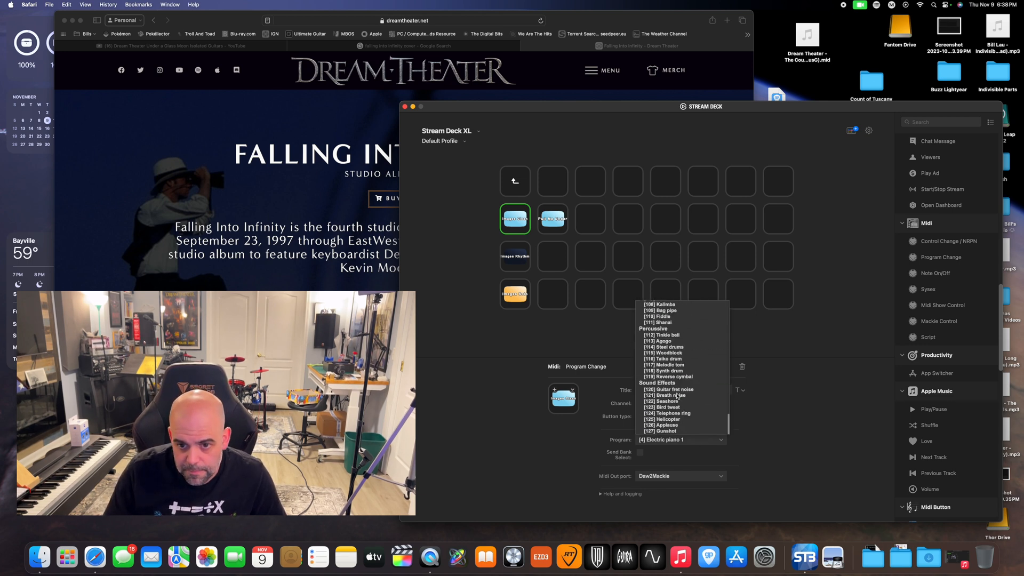
scroll(664, 432, "up", 12)
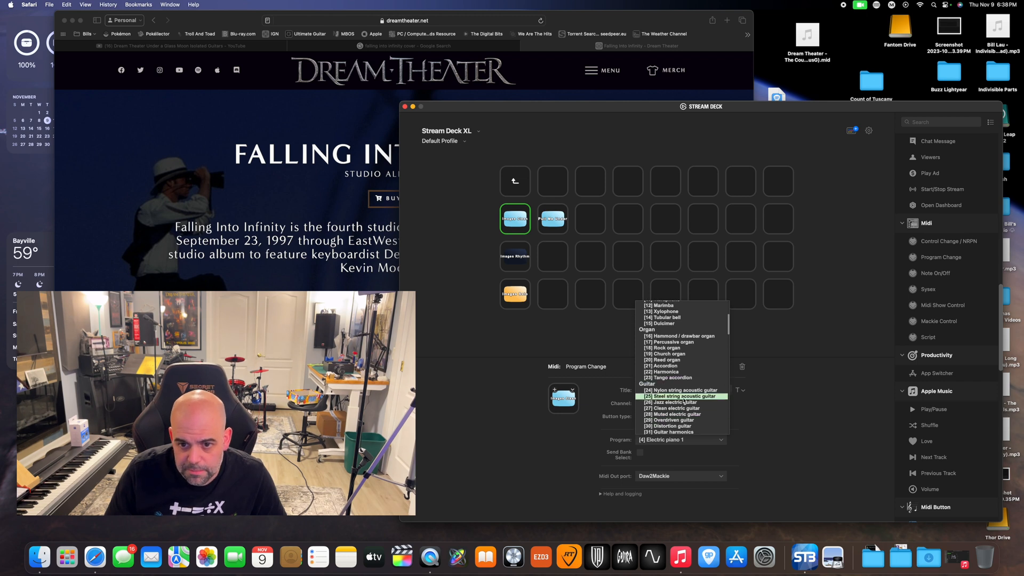
scroll(671, 343, "up", 5)
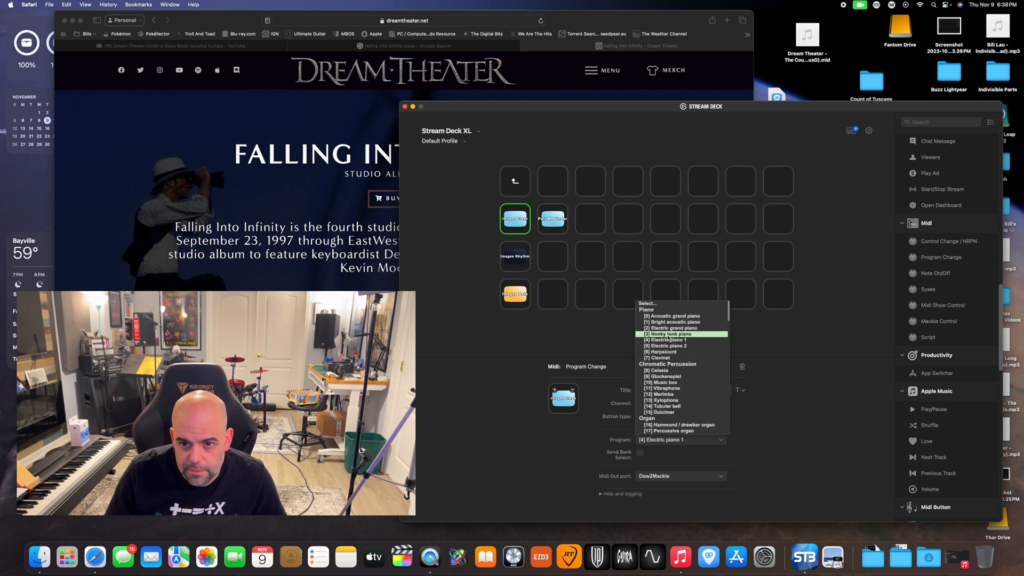
left_click(669, 339)
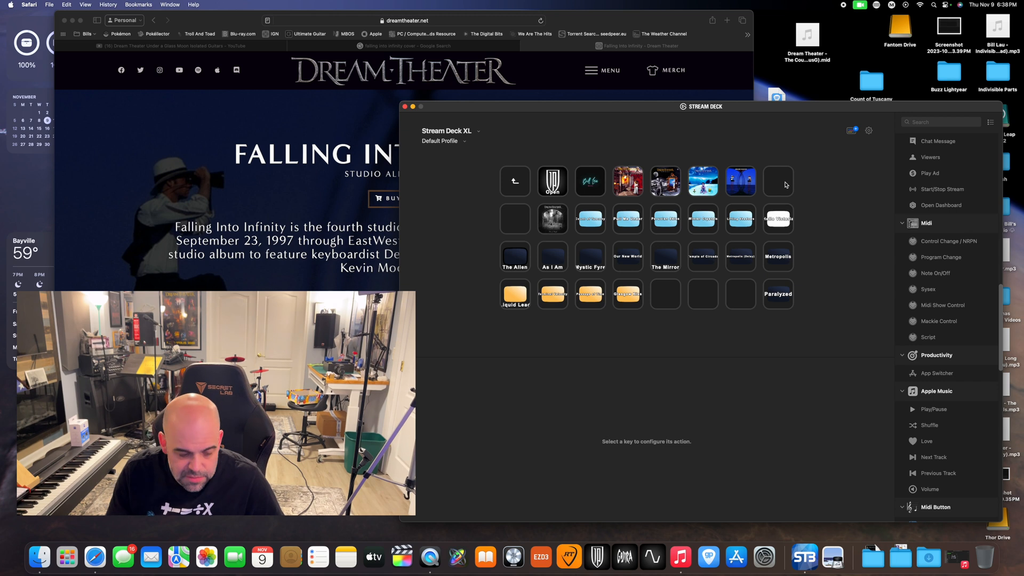
Create a folder on the parent folder's empty key at the end of the first row and select it
right_click(778, 176)
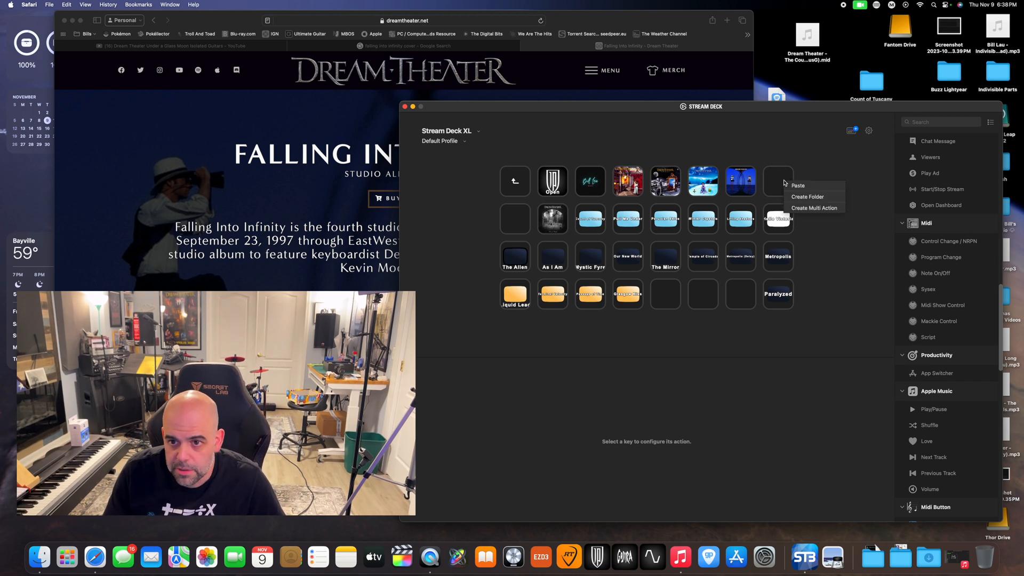
left_click(796, 198)
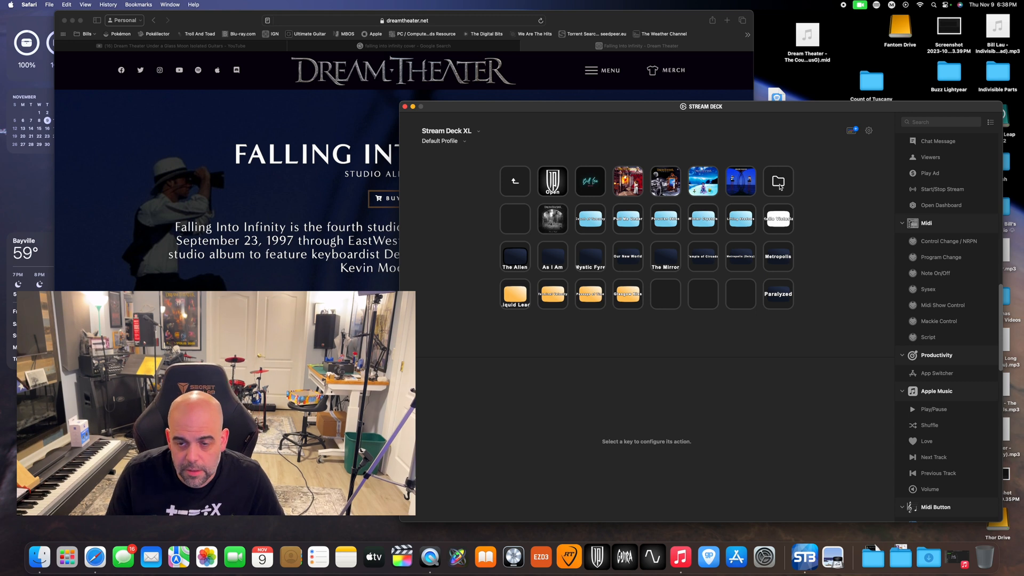
left_click(779, 184)
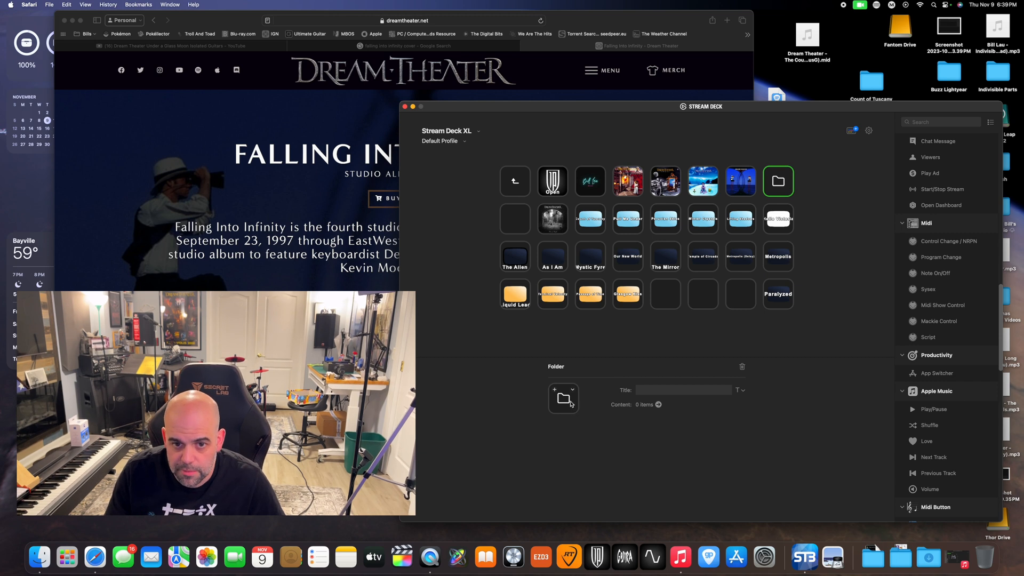
Switch to Safari and search the web for "scenes from a memory album cover"
left_click(370, 22)
type("sce")
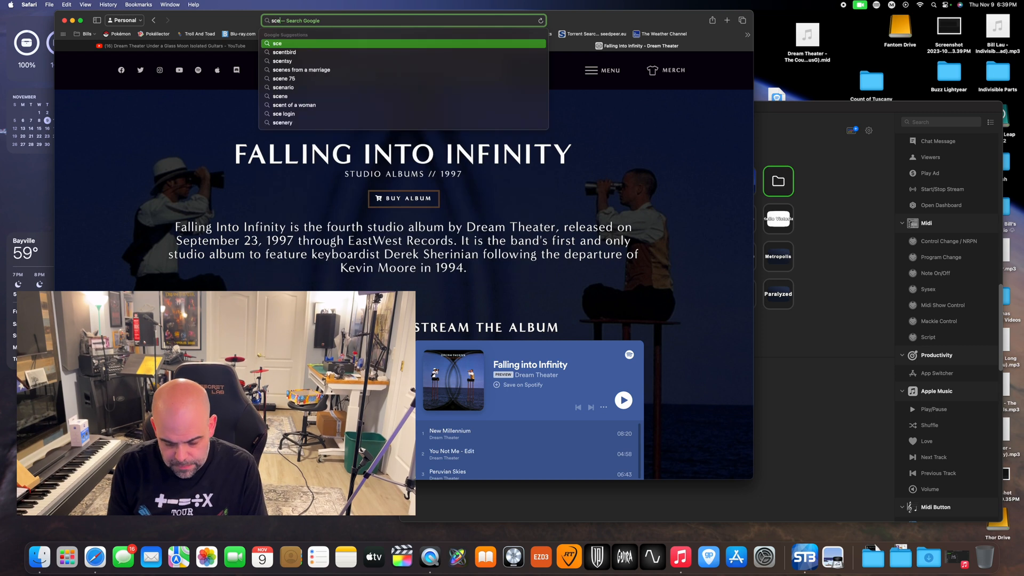
type("nes from a memor")
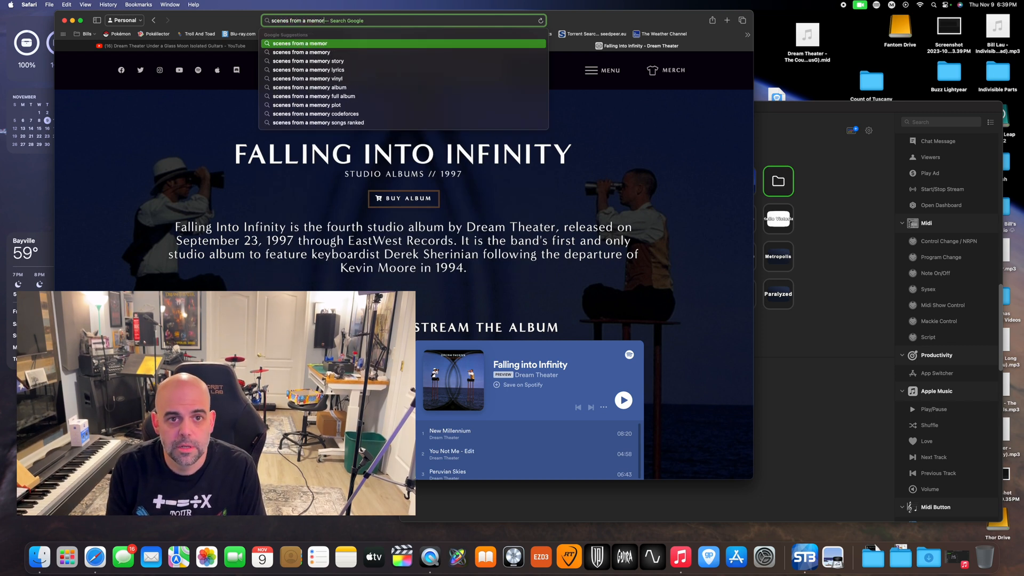
type("y album cover")
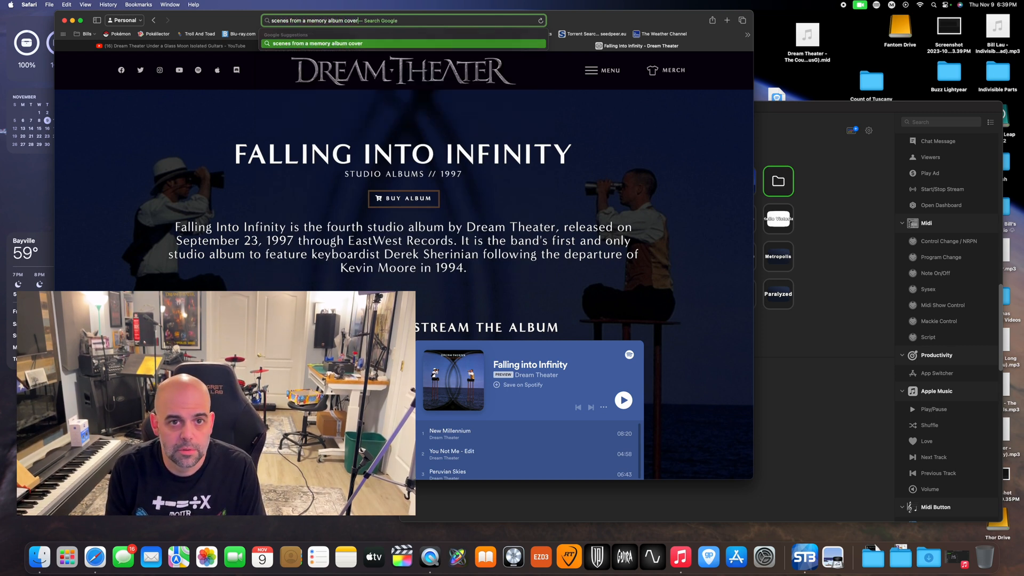
key("Return")
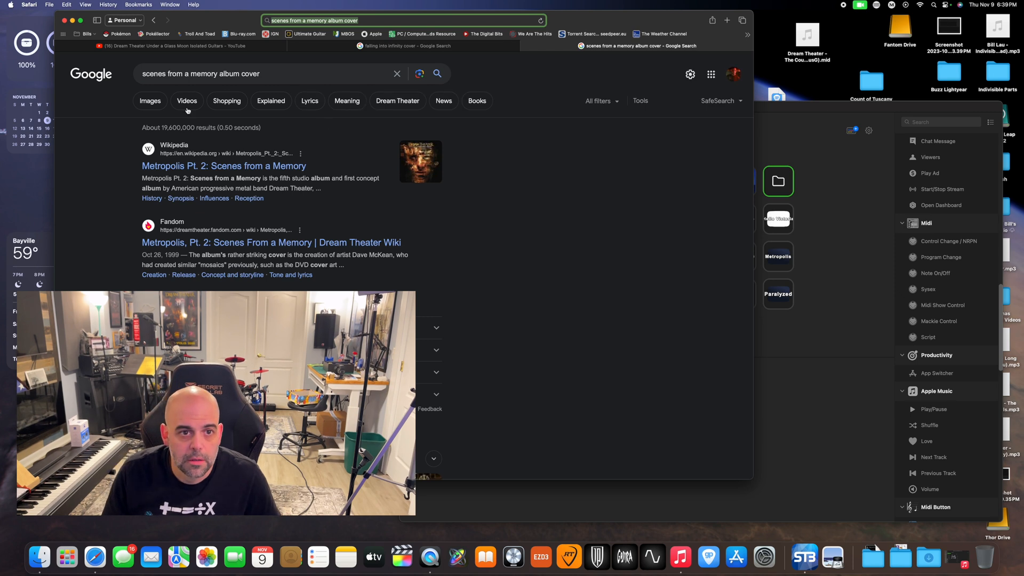
Browse the image results and open the Wikipedia copy of the Scenes from a Memory cover as a standalone image
left_click(151, 102)
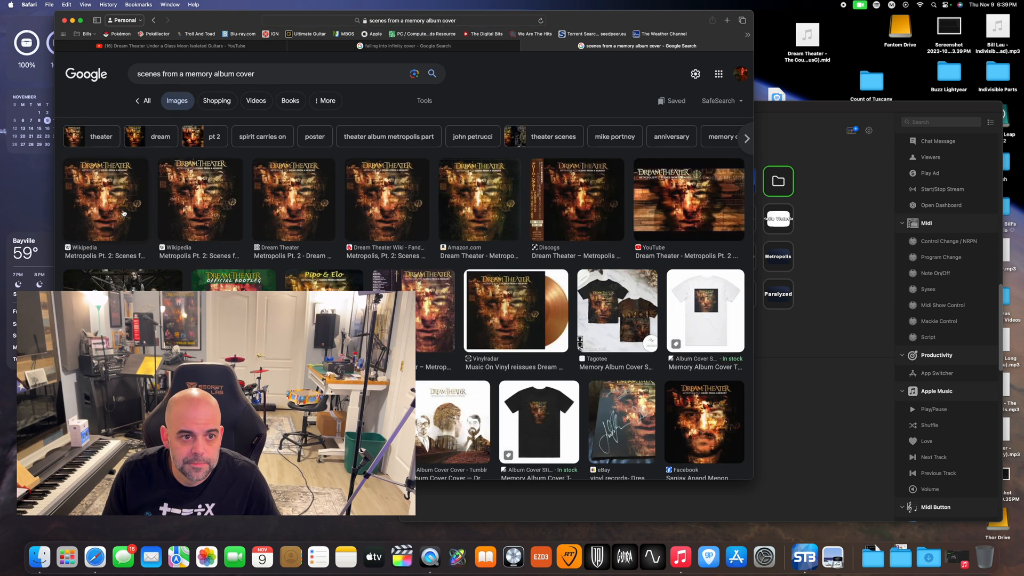
left_click(124, 213)
left_click(652, 267)
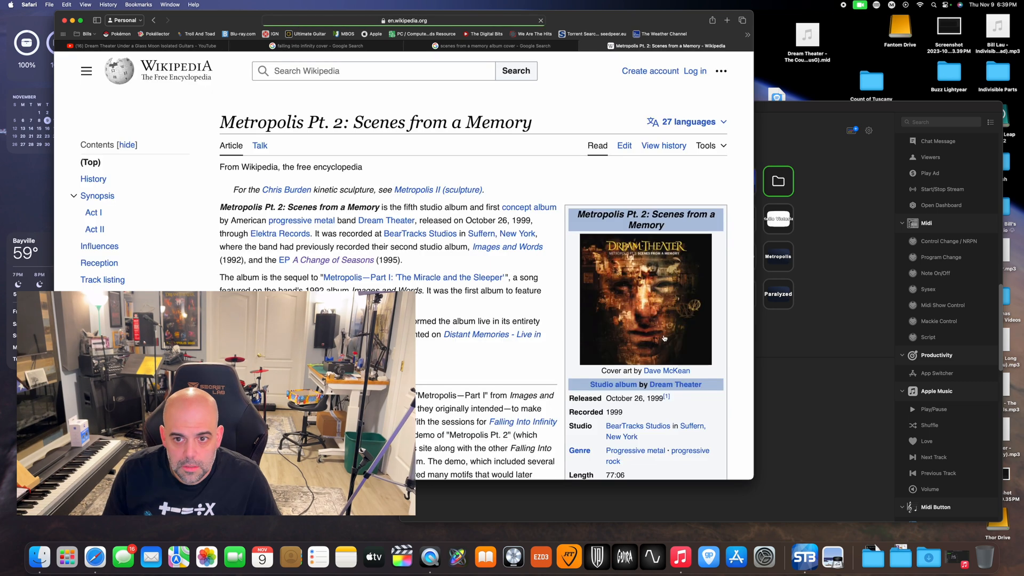
left_click(667, 267)
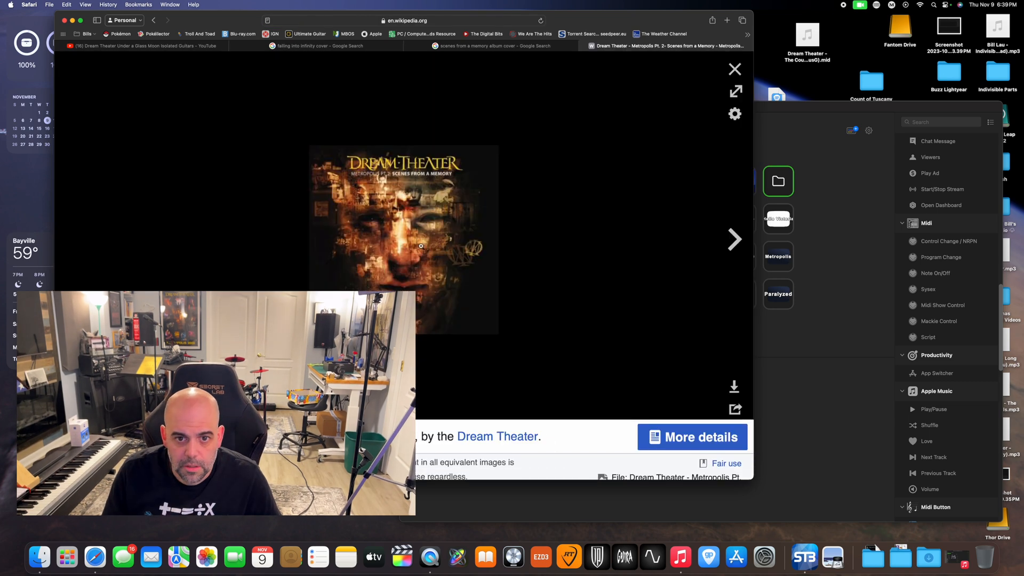
left_click(410, 159)
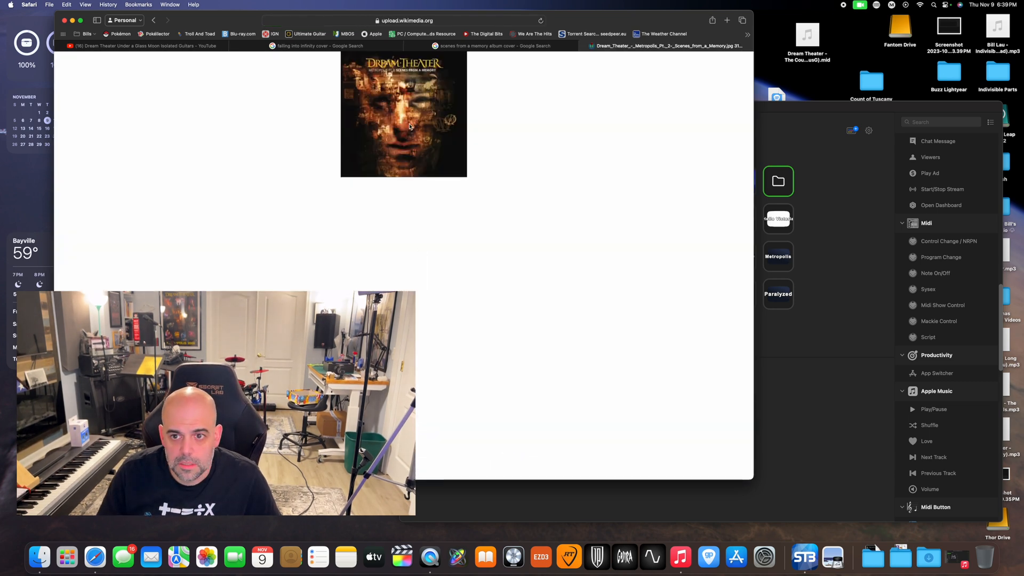
Narrow the Safari window to expose Stream Deck and set the Scenes from a Memory cover as the new folder's icon
left_click_drag(754, 149, 527, 185)
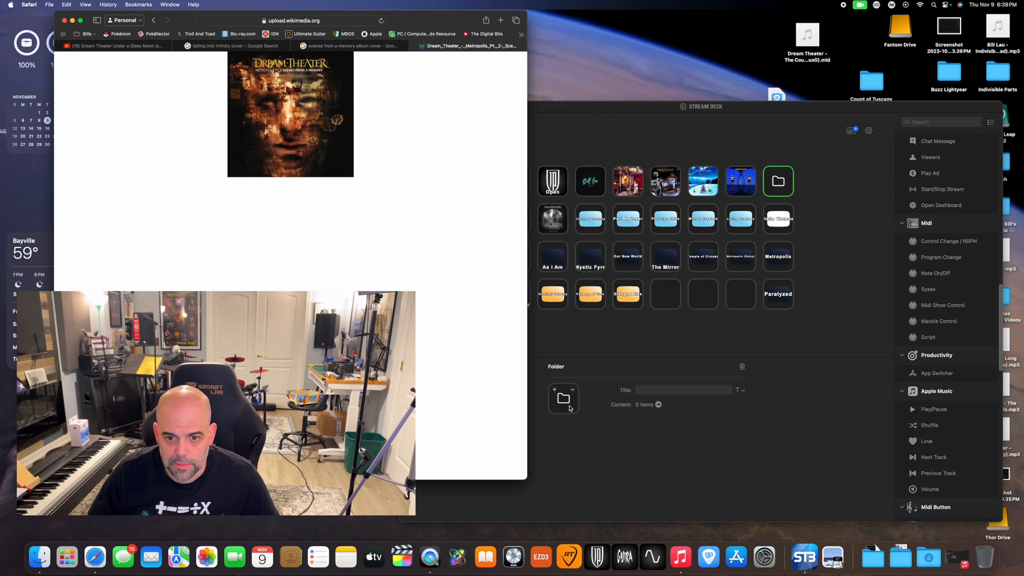
left_click_drag(266, 128, 561, 399)
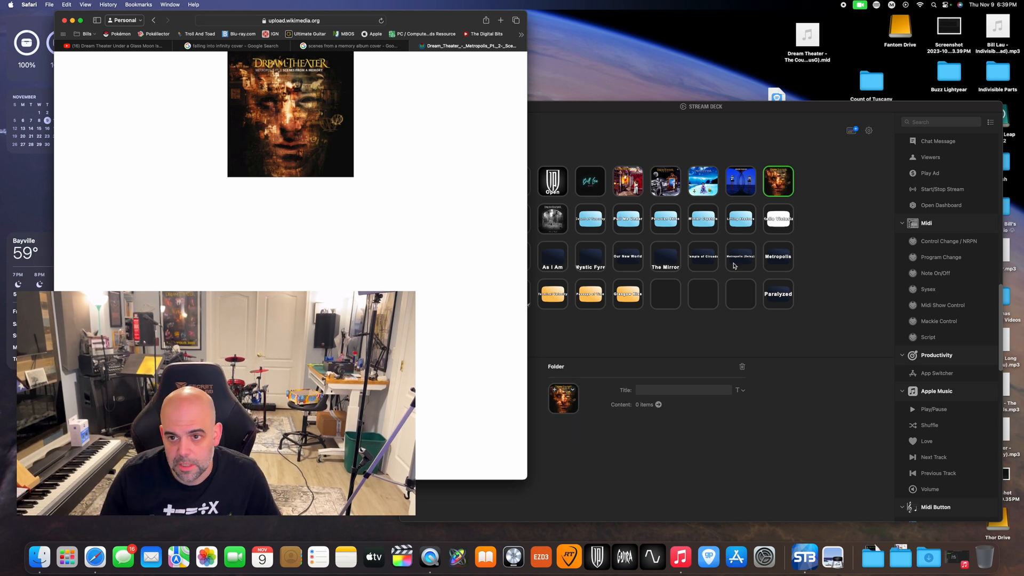
View the contents of the Scenes from a Memory folder in Stream Deck and return to the parent folder
left_click(786, 185)
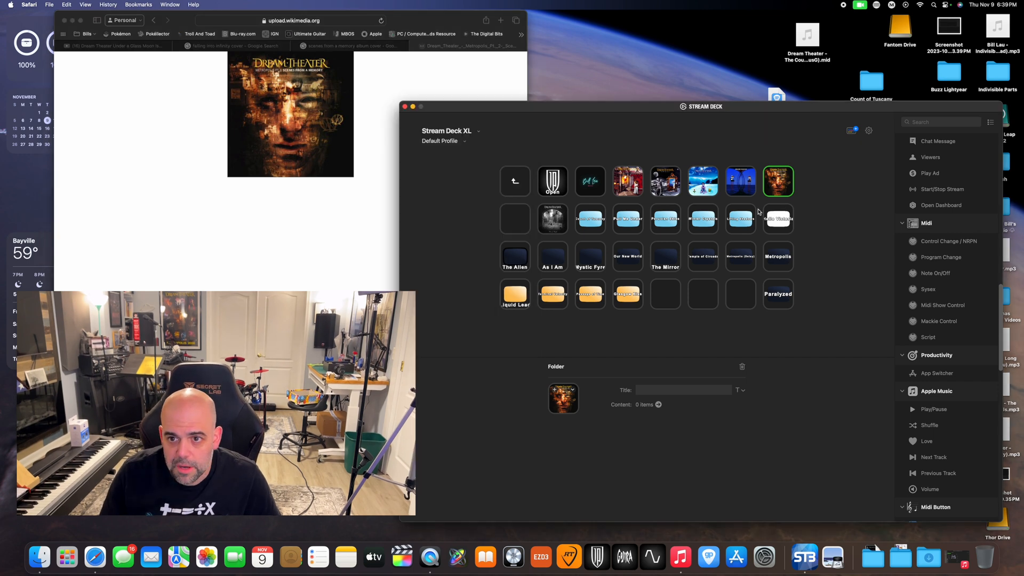
double_click(786, 184)
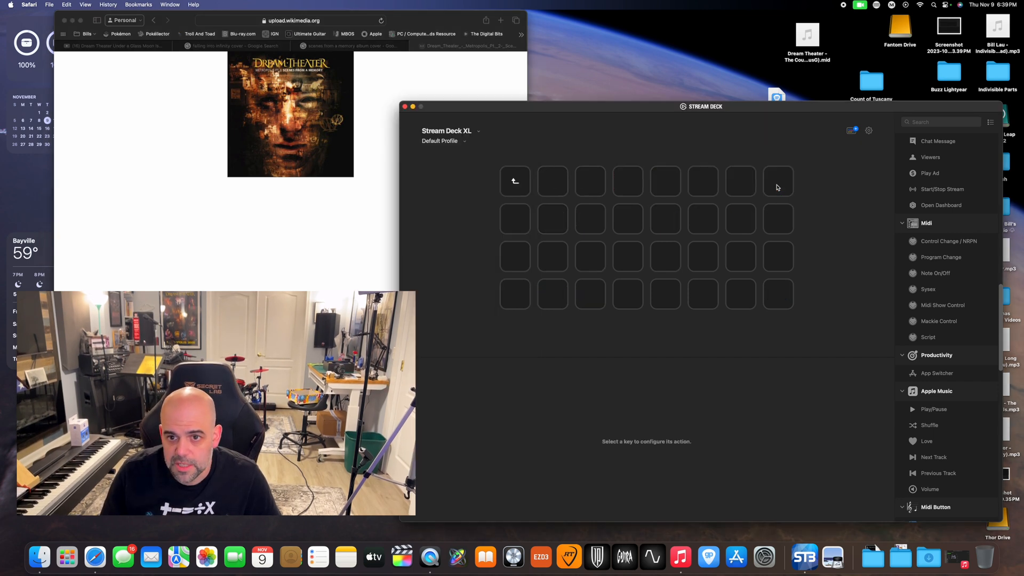
left_click(510, 183)
double_click(512, 185)
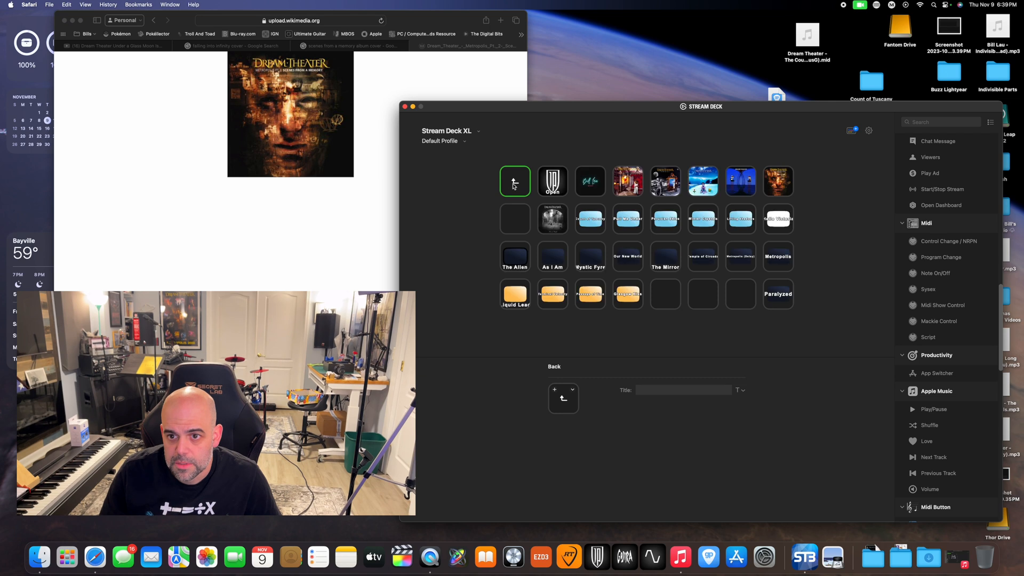
Copy the Hello Victoria key into the Scenes from a Memory folder, on the second key of the second row, and select it
left_click(775, 220)
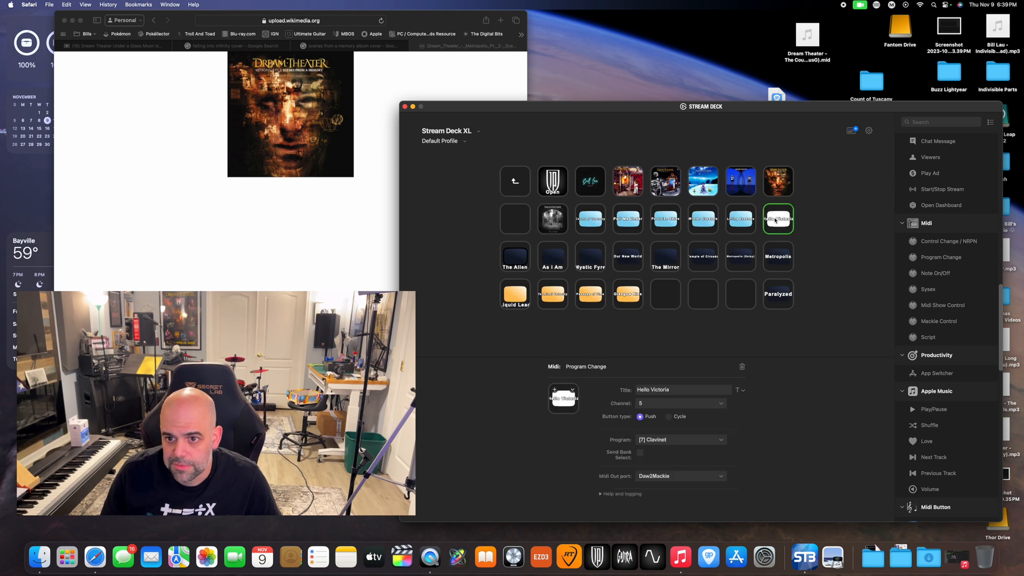
right_click(775, 220)
left_click(781, 223)
double_click(781, 188)
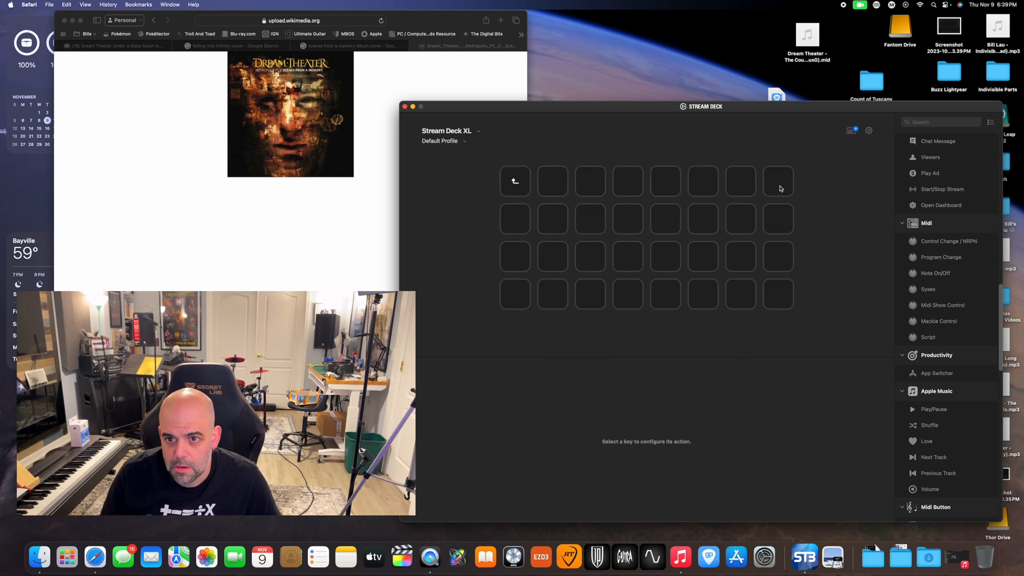
right_click(550, 221)
left_click(556, 224)
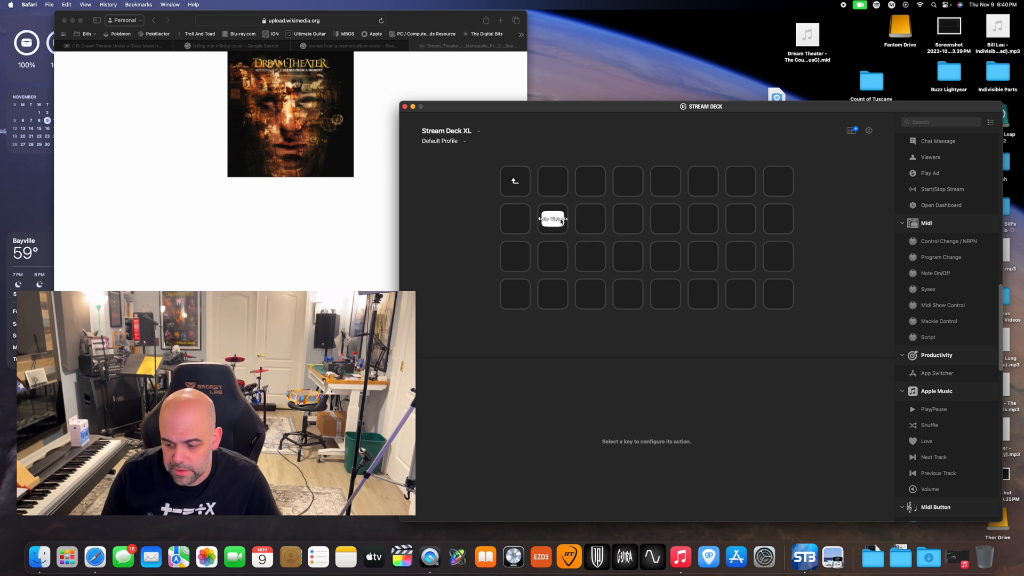
mouse_move(552, 223)
left_mouse_down()
mouse_move(594, 232)
mouse_move(556, 224)
left_mouse_up()
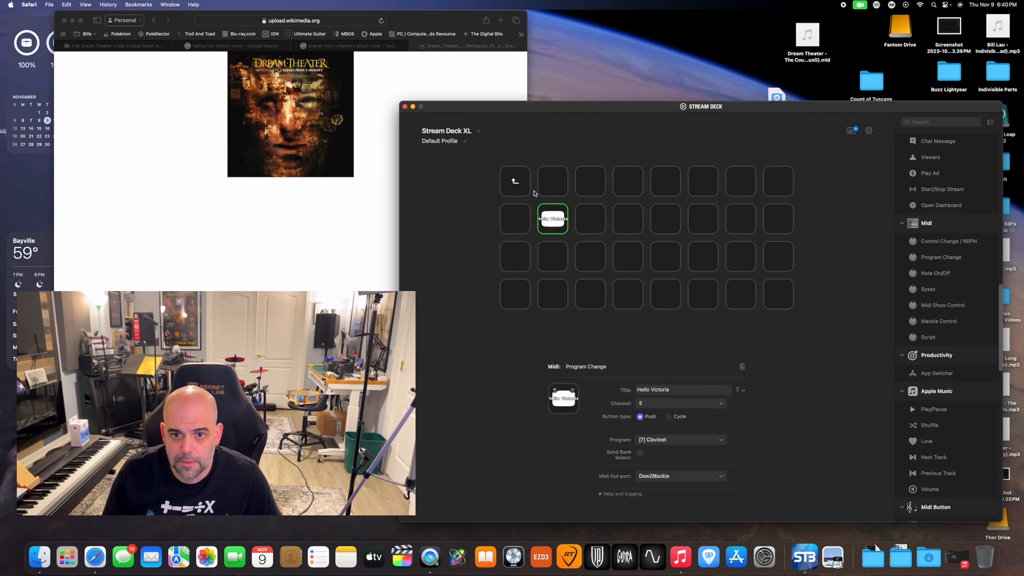
Return to the parent folder and shift the Stream Deck window slightly on the desktop
left_click(516, 223)
left_click(517, 186)
double_click(516, 184)
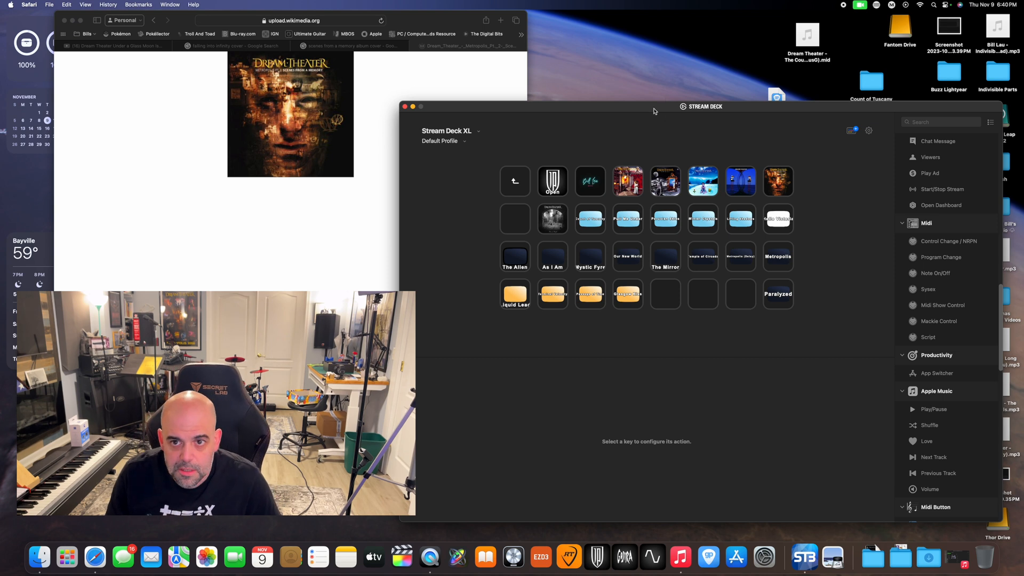
left_click_drag(654, 109, 634, 107)
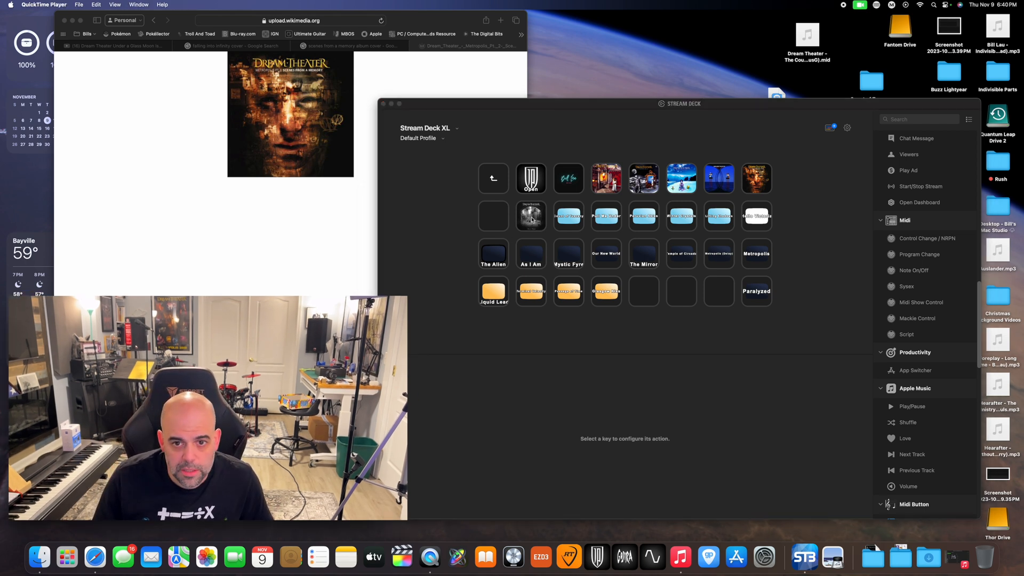
Open the black-and-white album-cover folder and check the settings of the As I Am, Endless Sacrifice Clean and Stream of Consciousness Clean keys
left_click(539, 223)
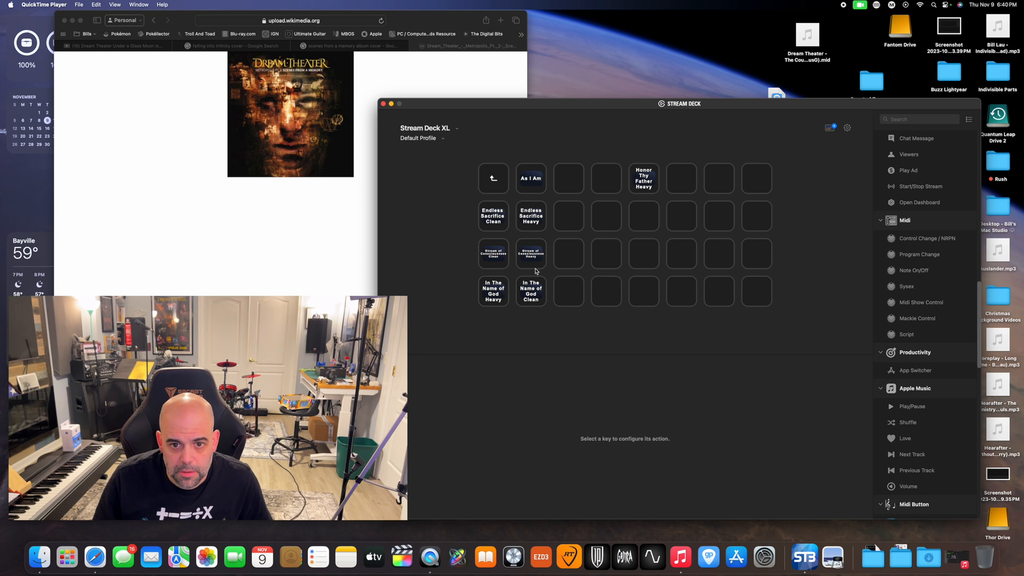
left_click(529, 185)
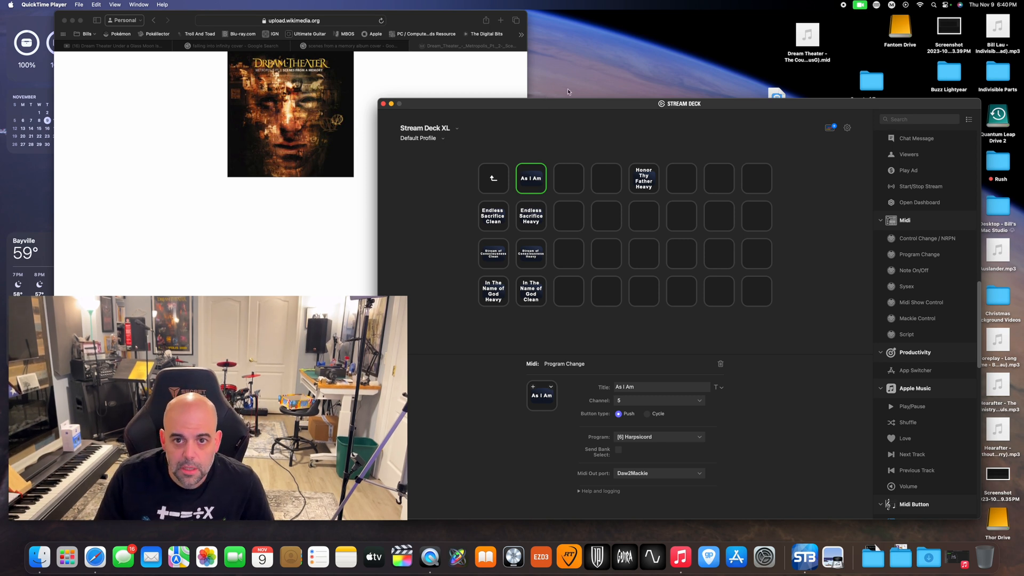
left_click_drag(568, 106, 567, 89)
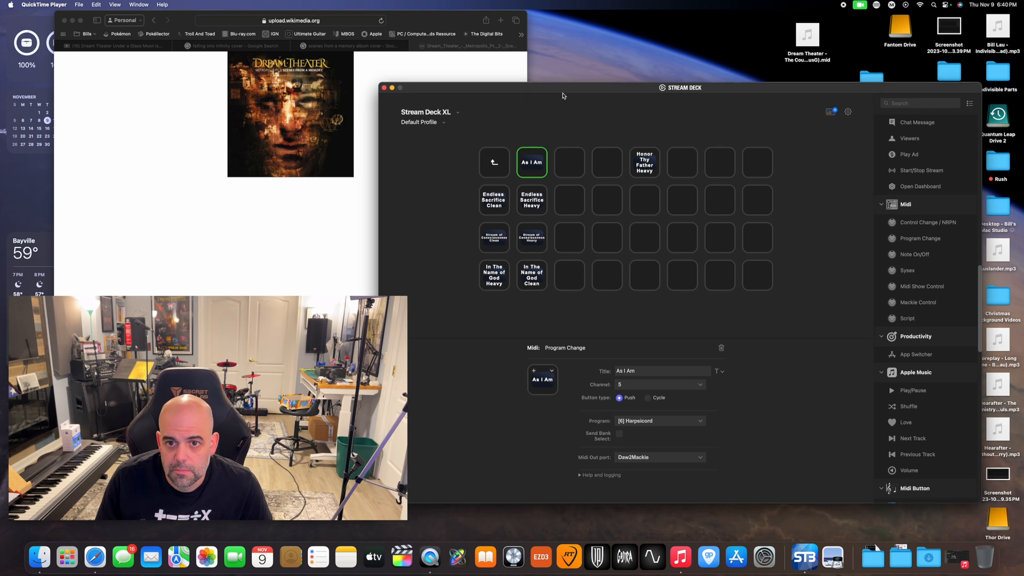
left_click(494, 206)
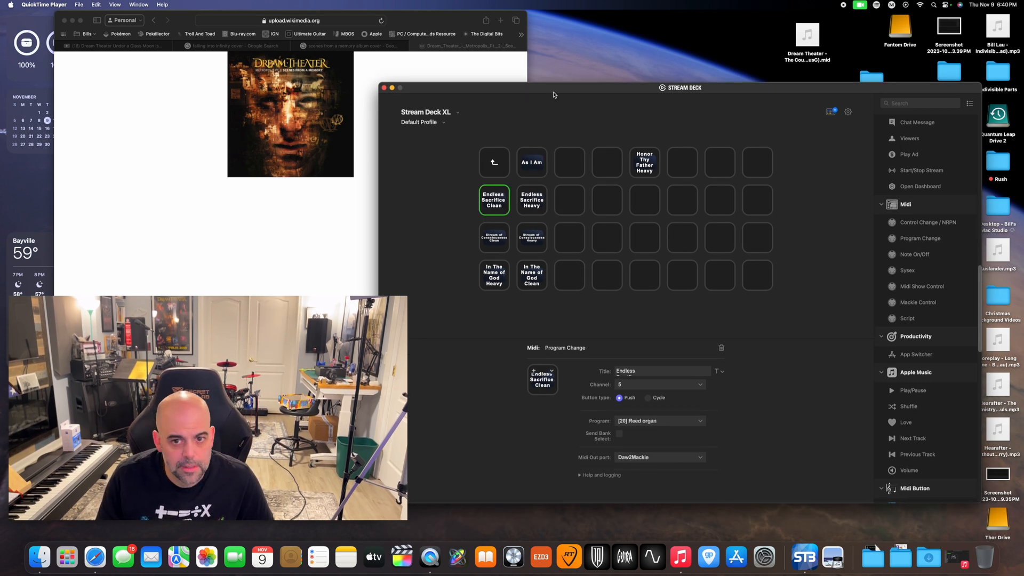
left_click_drag(555, 93, 570, 88)
left_click(506, 237)
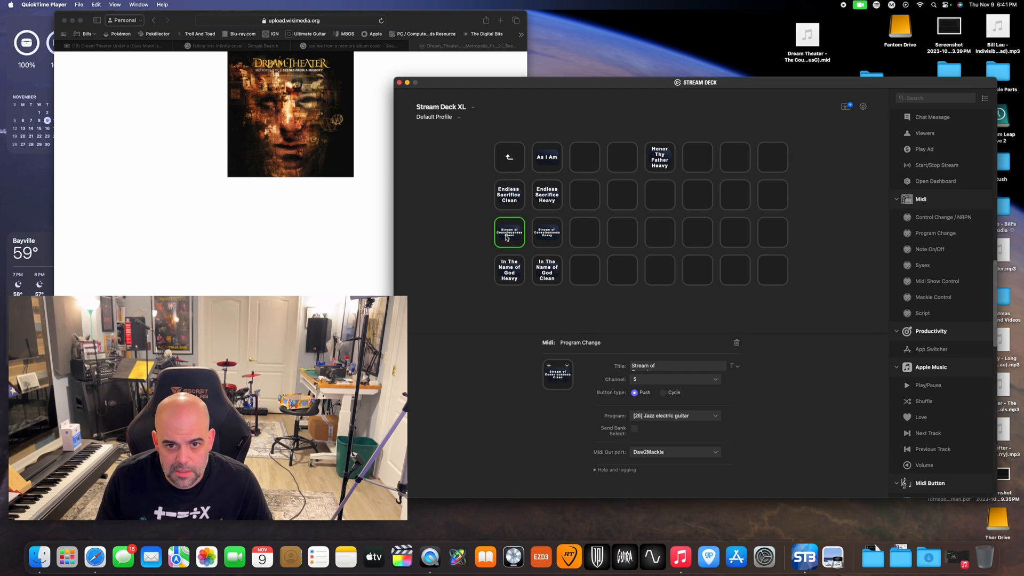
Check the settings of the In The Name of God Heavy, Honor Thy Father Heavy, As I Am and Endless Sacrifice Clean keys, and leave the folder
left_click(514, 279)
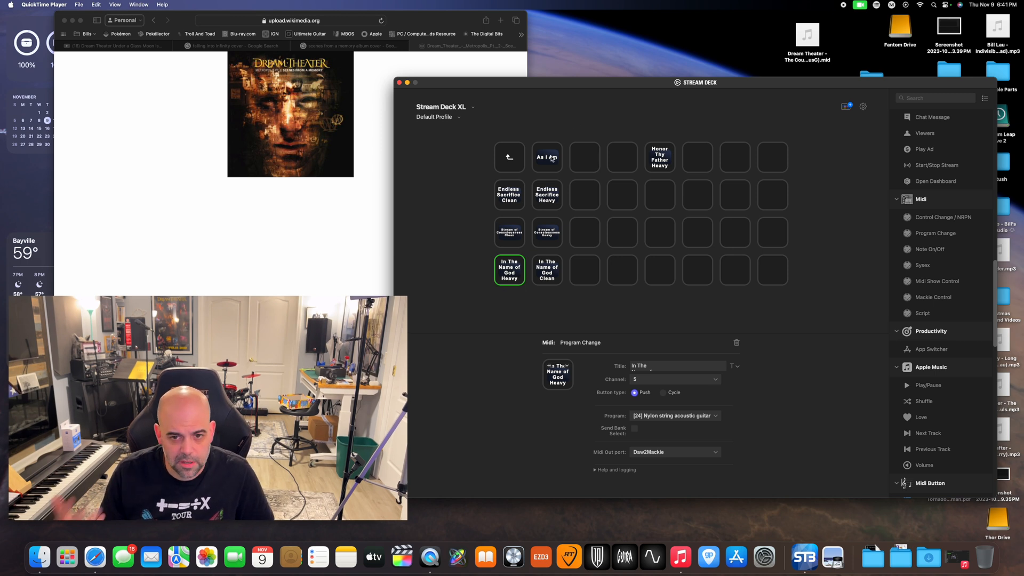
left_click(662, 161)
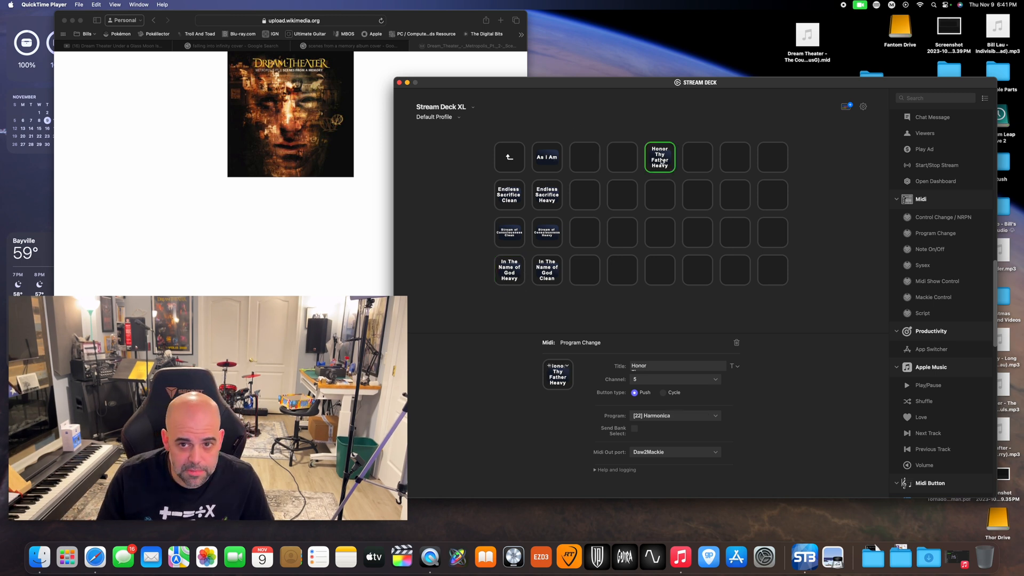
left_click(558, 162)
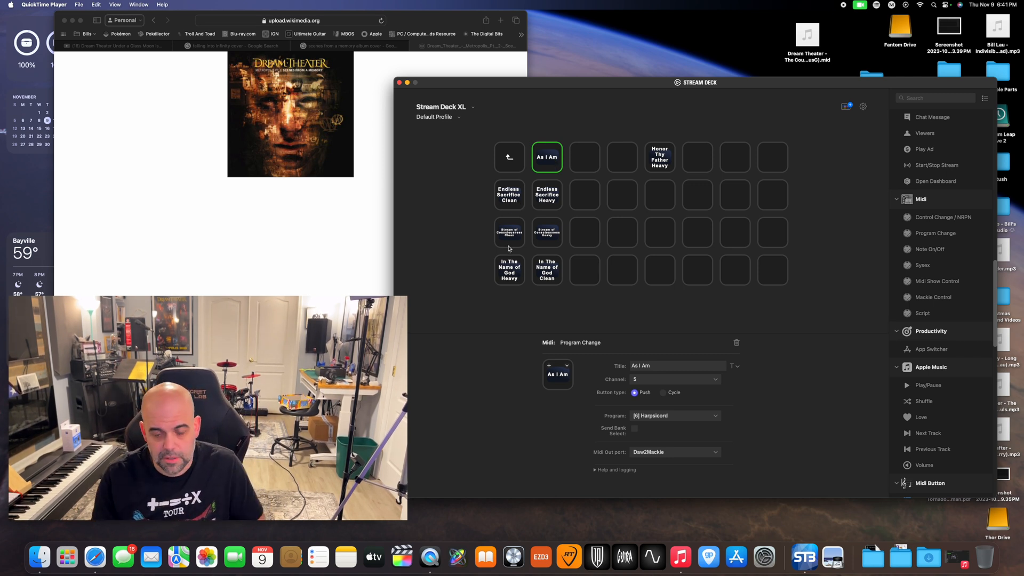
left_click(506, 195)
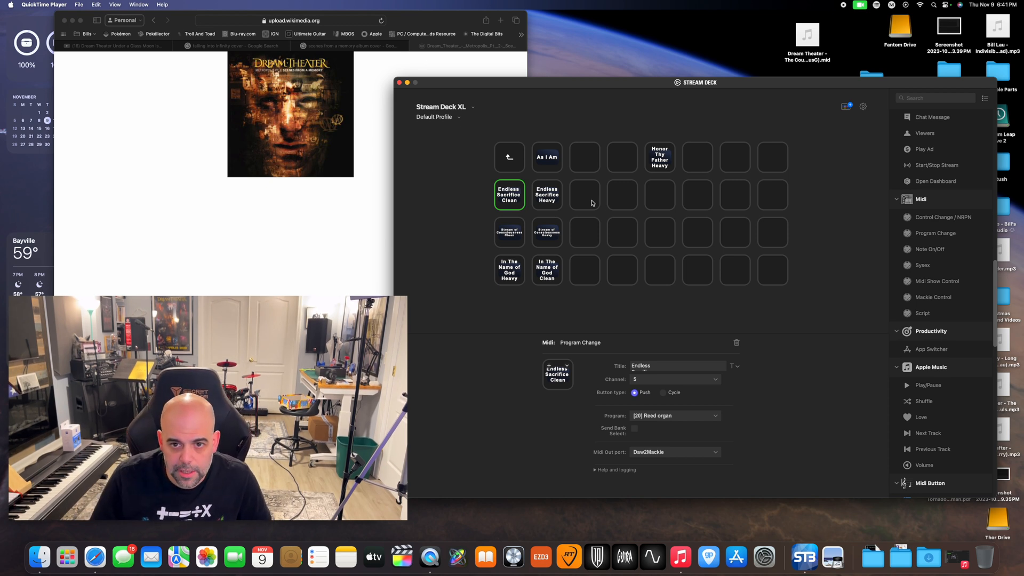
left_click(507, 154)
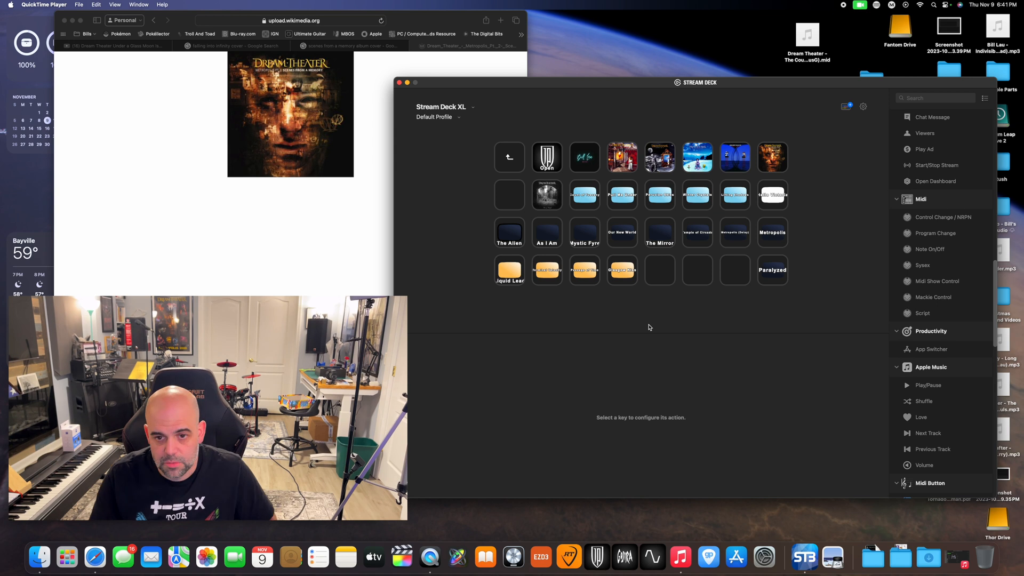
View the album-cover folders on the fourth and fifth keys of the first row, check The Mirror key's settings, and return to the parent folder
double_click(630, 160)
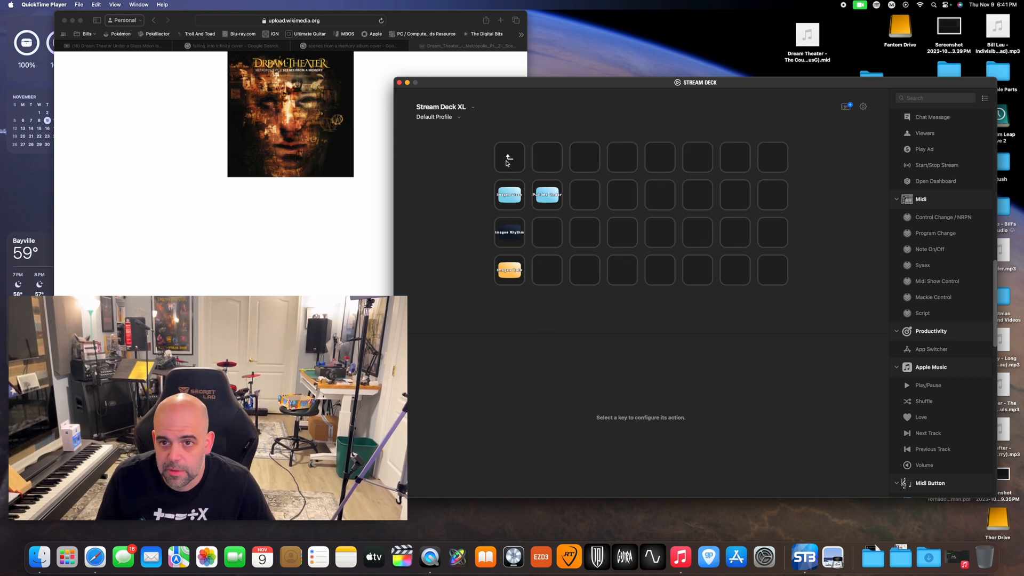
double_click(507, 161)
double_click(661, 157)
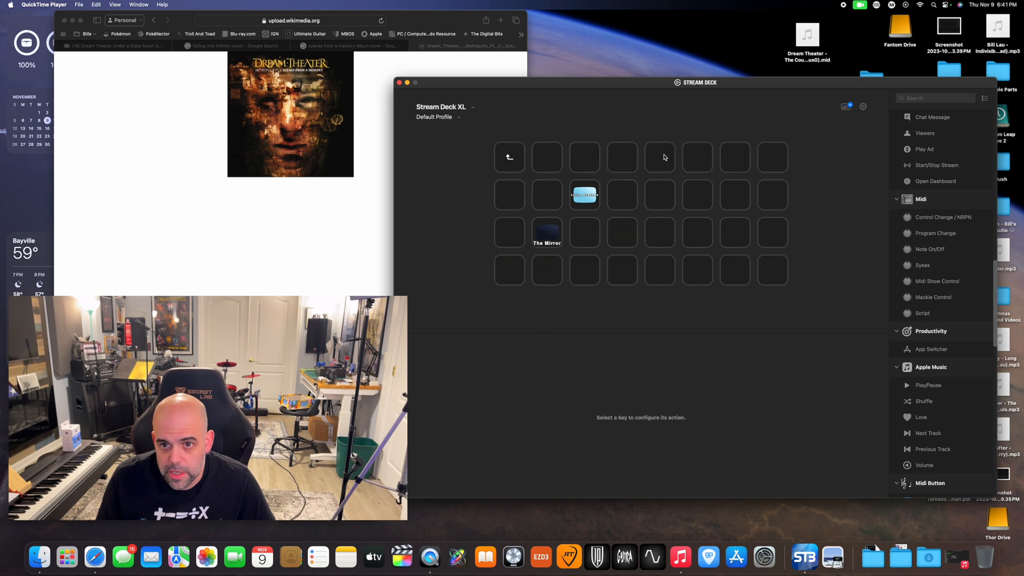
left_click(555, 241)
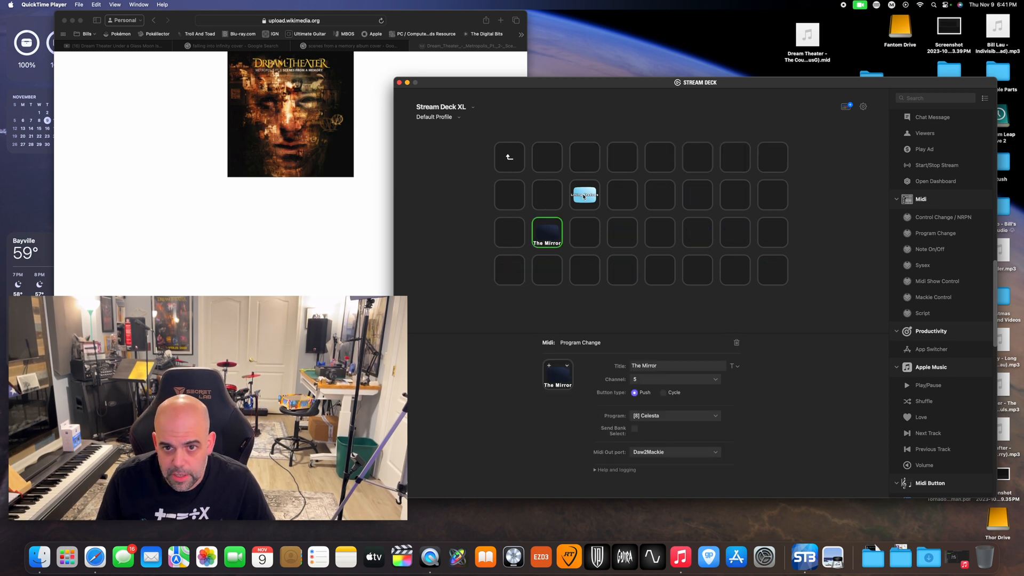
double_click(509, 157)
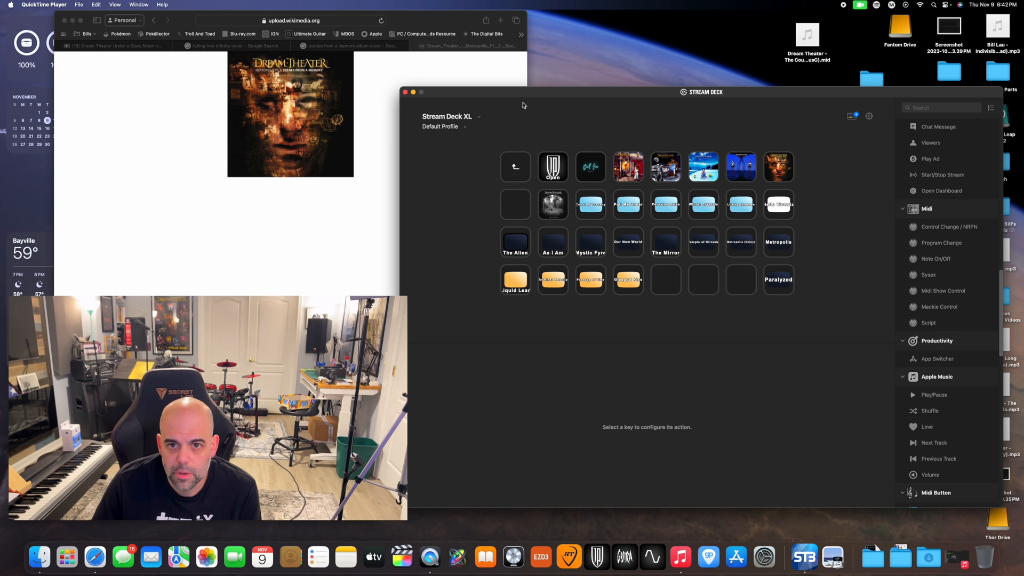
Go up from the preset folder to the main page of the Default Profile and reposition the Stream Deck window on the desktop
mouse_move(526, 95)
left_mouse_down()
mouse_move(508, 106)
mouse_move(520, 114)
left_mouse_up()
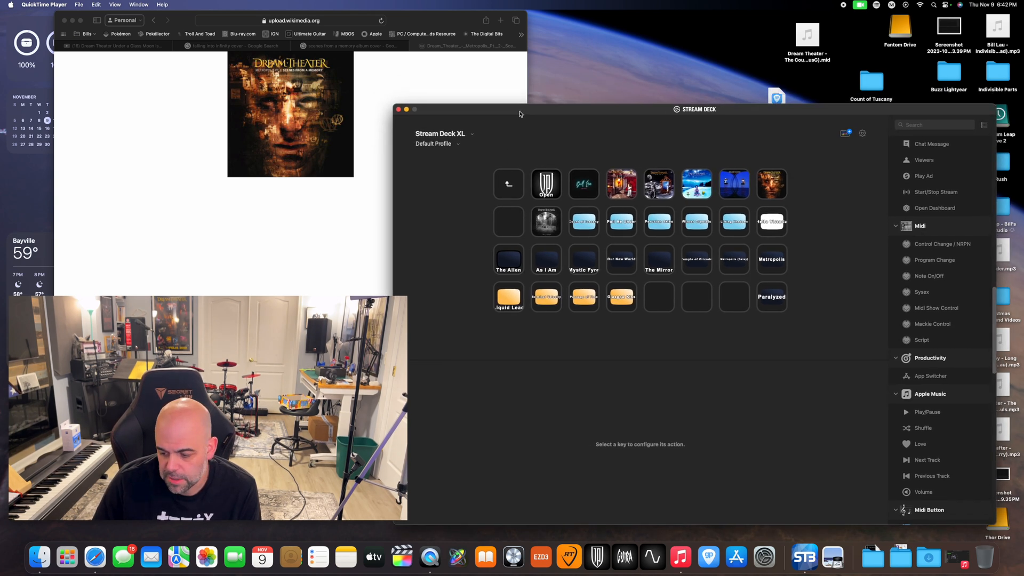
double_click(509, 187)
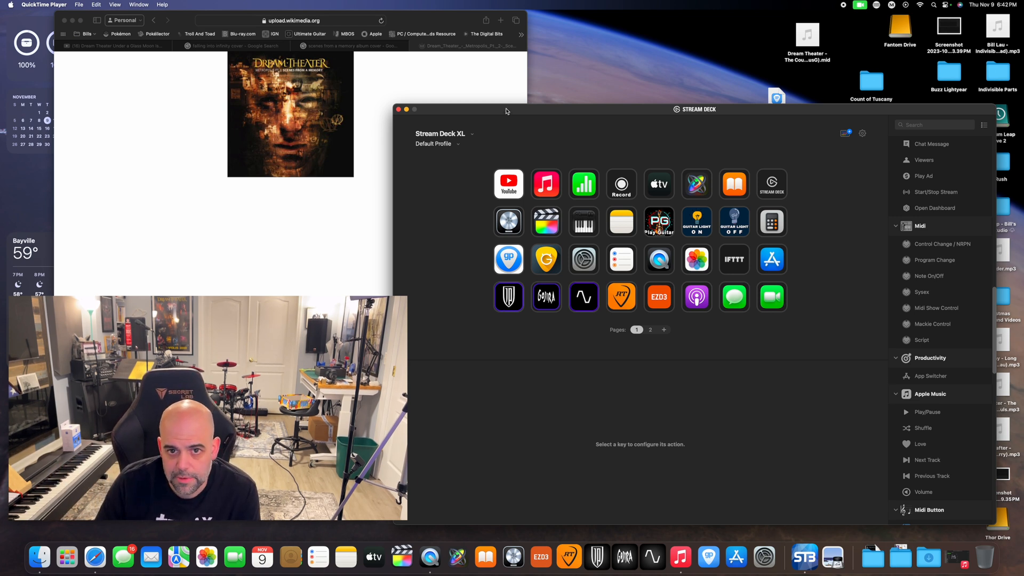
left_click_drag(497, 106, 481, 96)
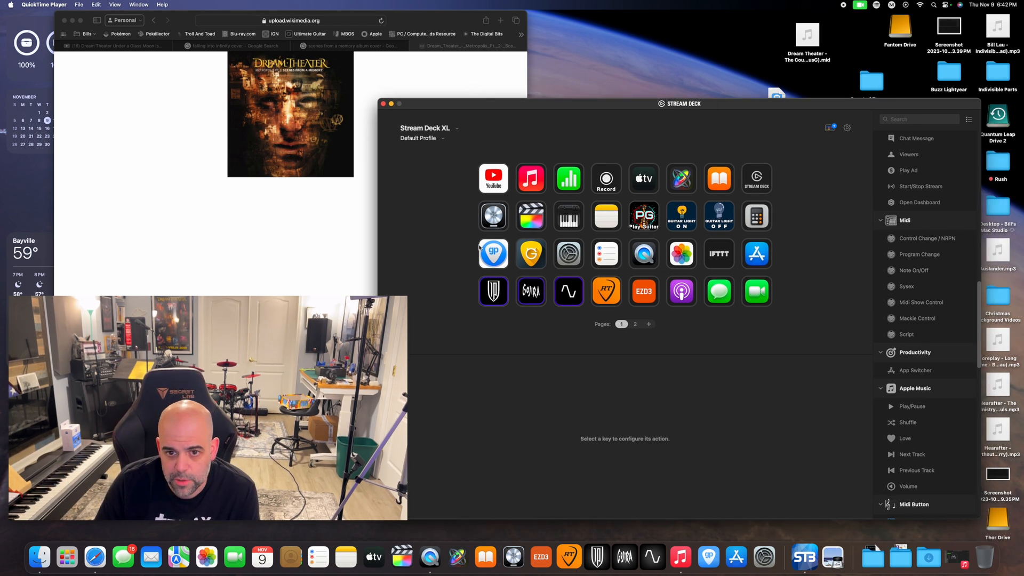